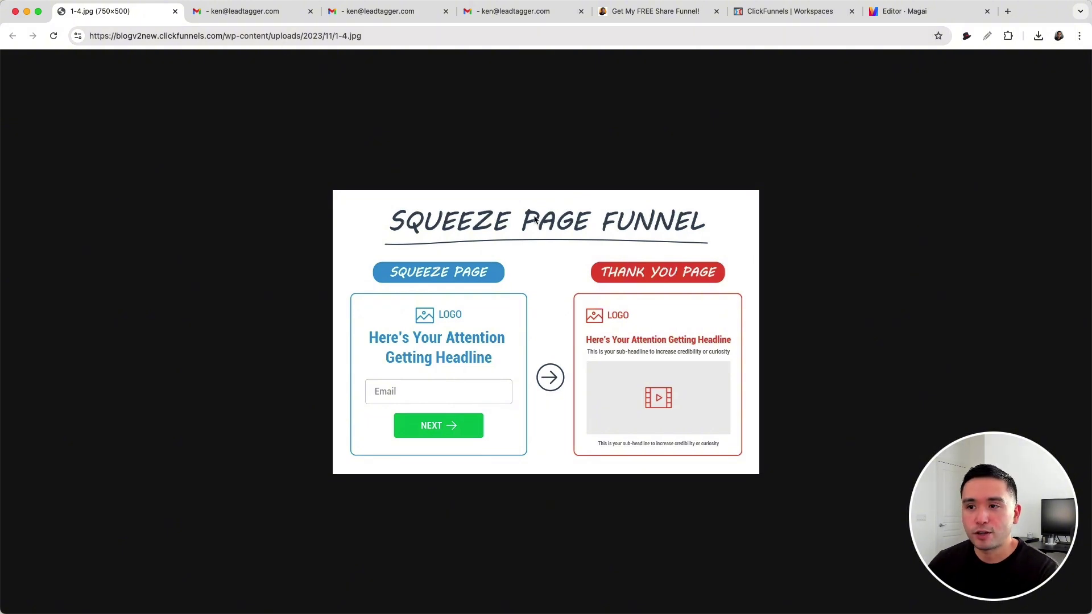
Step: Examine the squeeze page funnel diagram at full size, covering both the squeeze page and the thank you page layouts
left_click(534, 220)
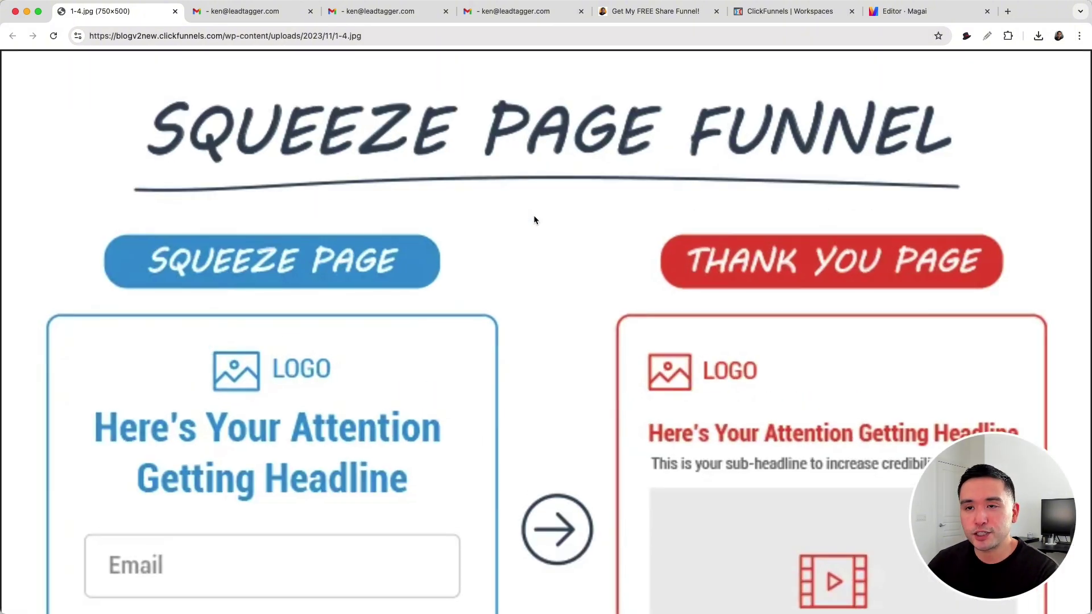
scroll(534, 220, "down", 1)
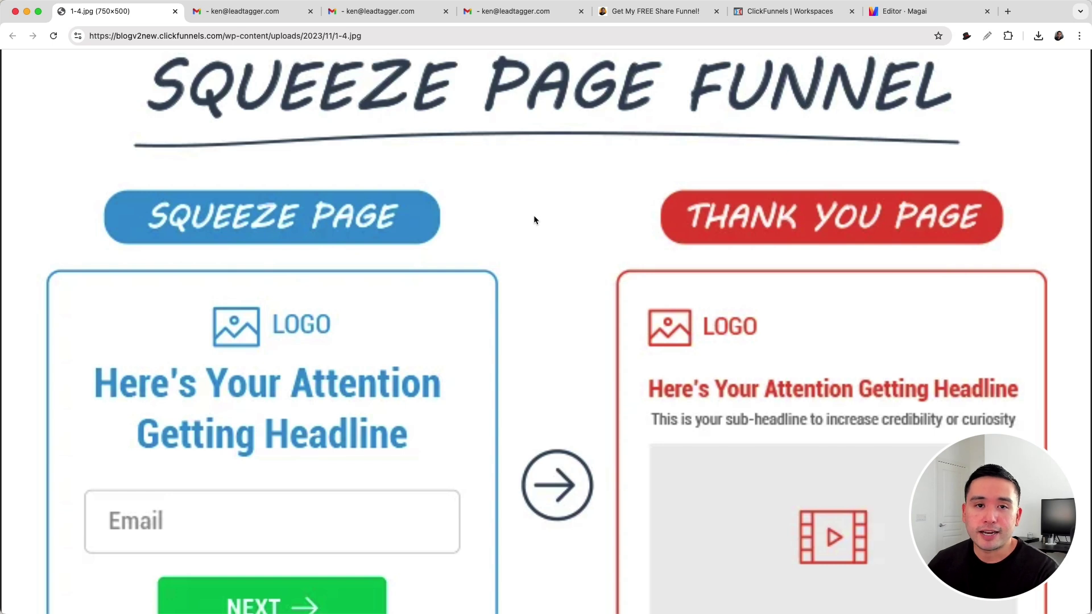
scroll(534, 220, "down", 1)
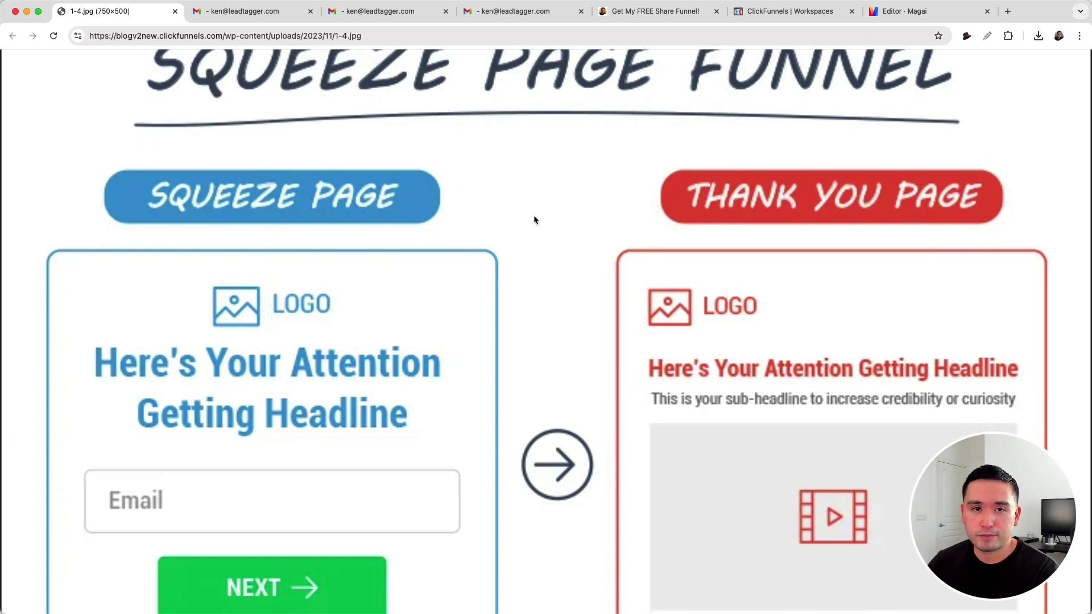
scroll(535, 220, "down", 2)
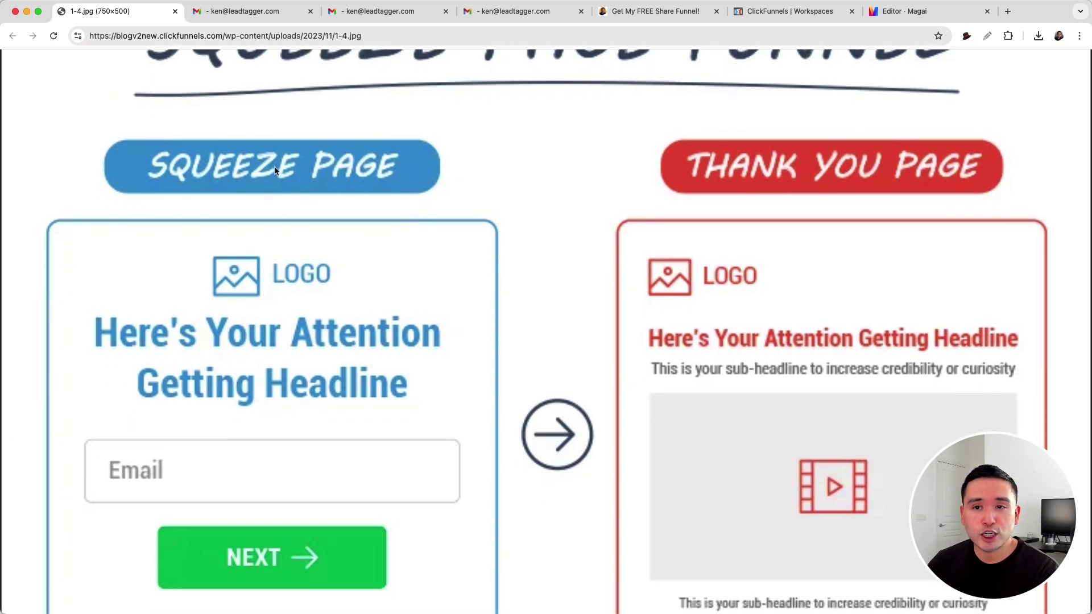
scroll(390, 202, "down", 3)
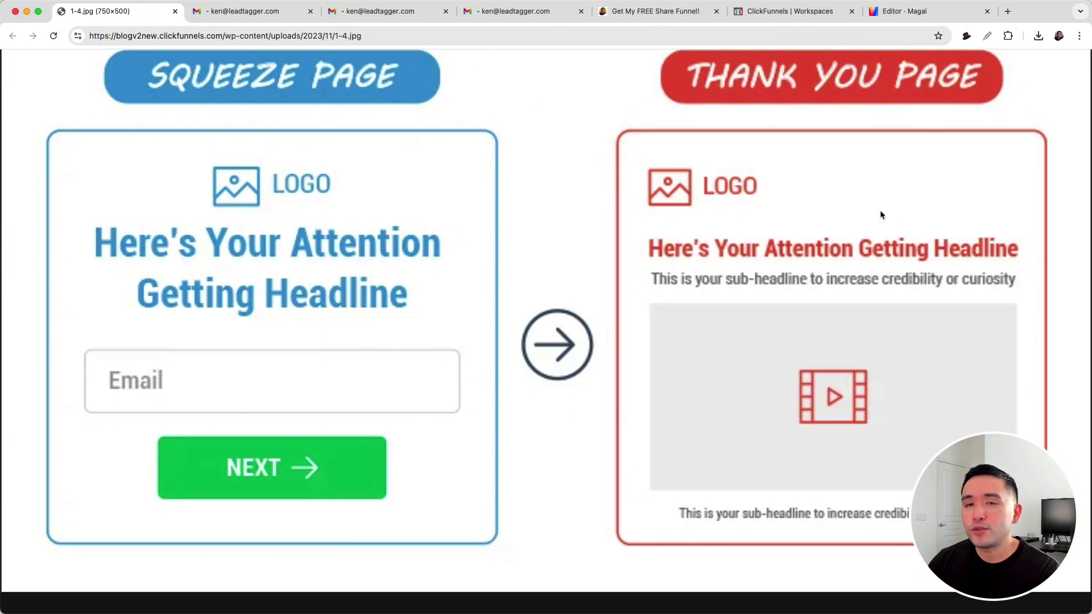
scroll(879, 210, "up", 1)
left_click_drag(975, 498, 184, 455)
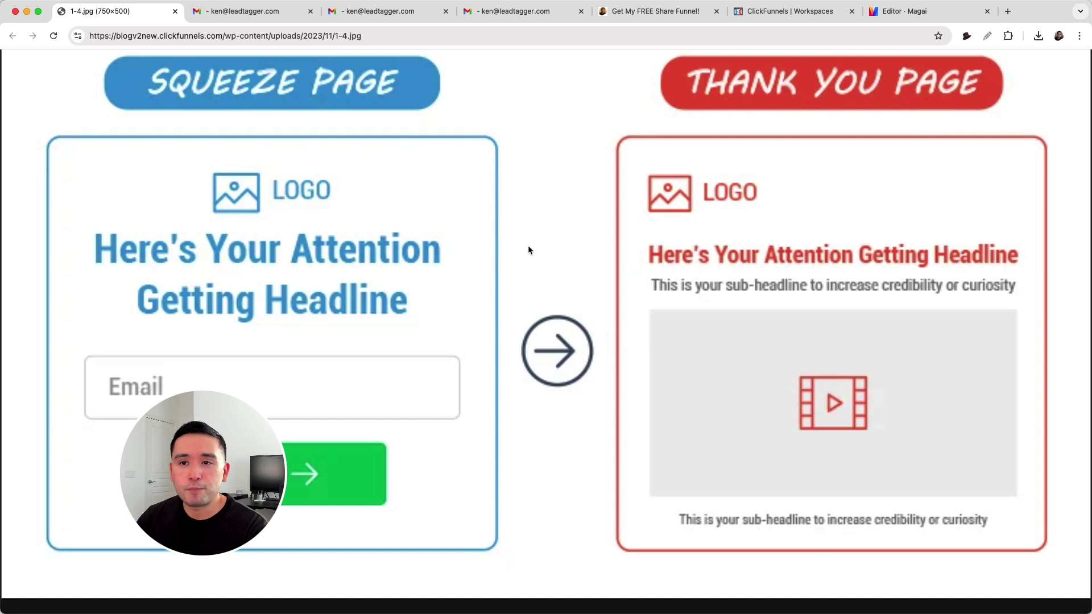
key("super+0")
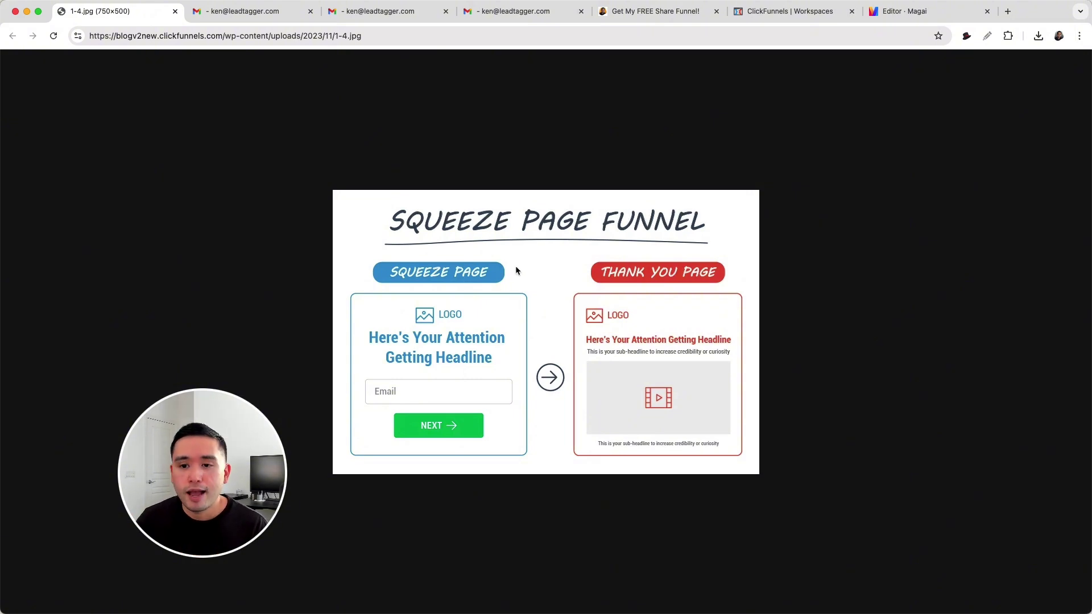
Step: Compare the three example squeeze pages: the photography clients workshop, the Creator Wizard newsletter and The Master Drummer Roadmap
left_click(265, 14)
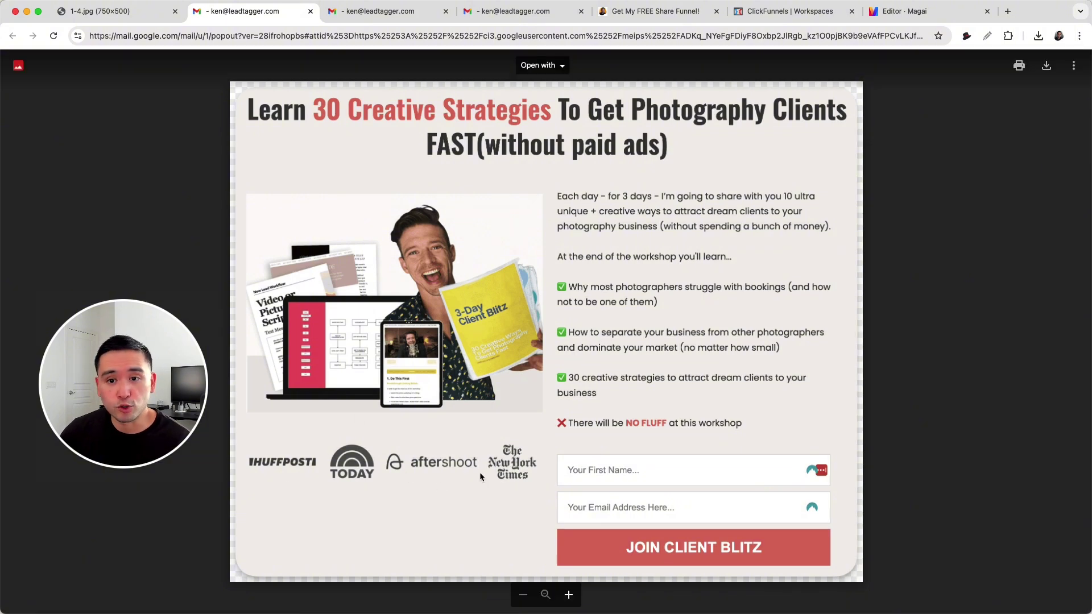
left_click(364, 13)
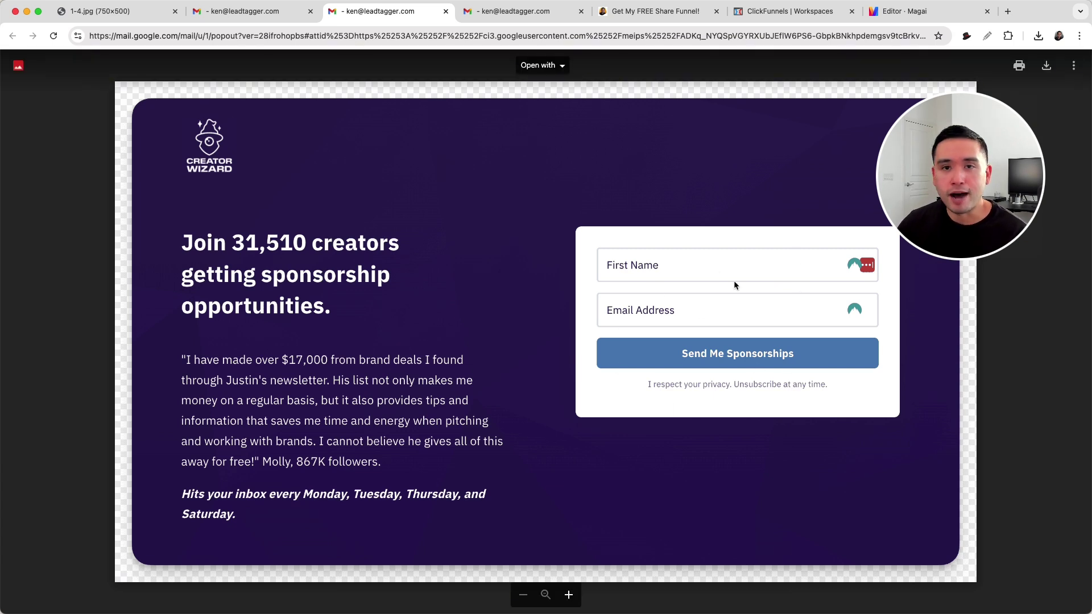
left_click(499, 11)
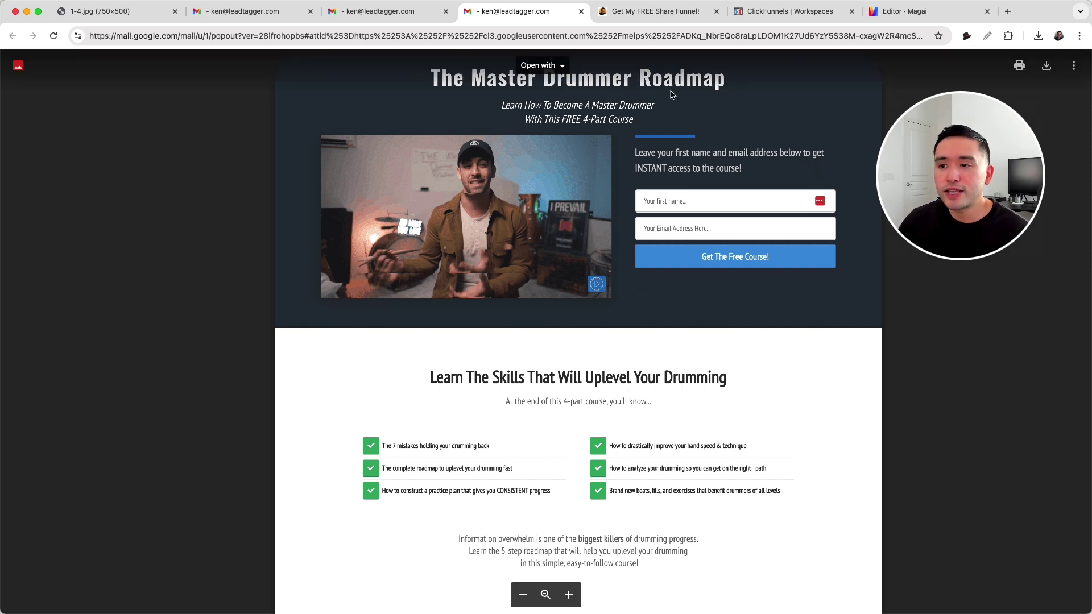
left_click(405, 17)
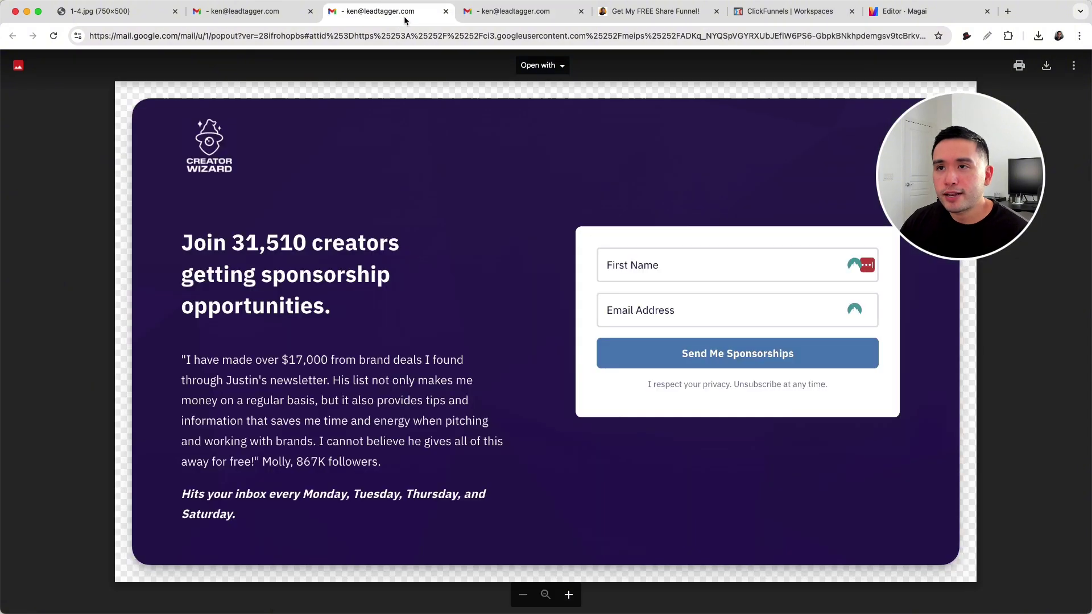
left_click(282, 11)
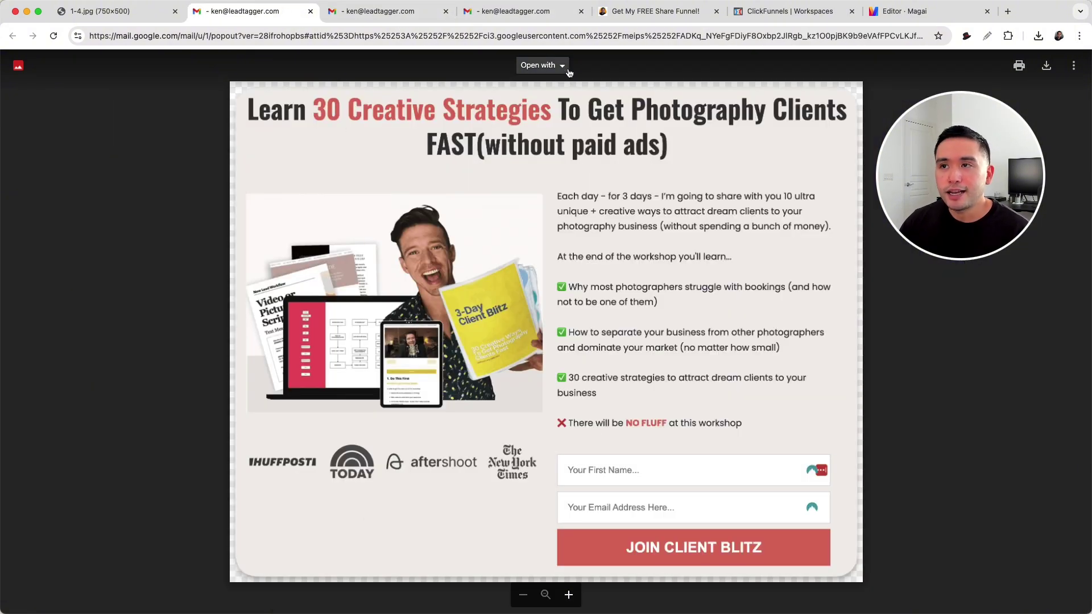
left_click(536, 14)
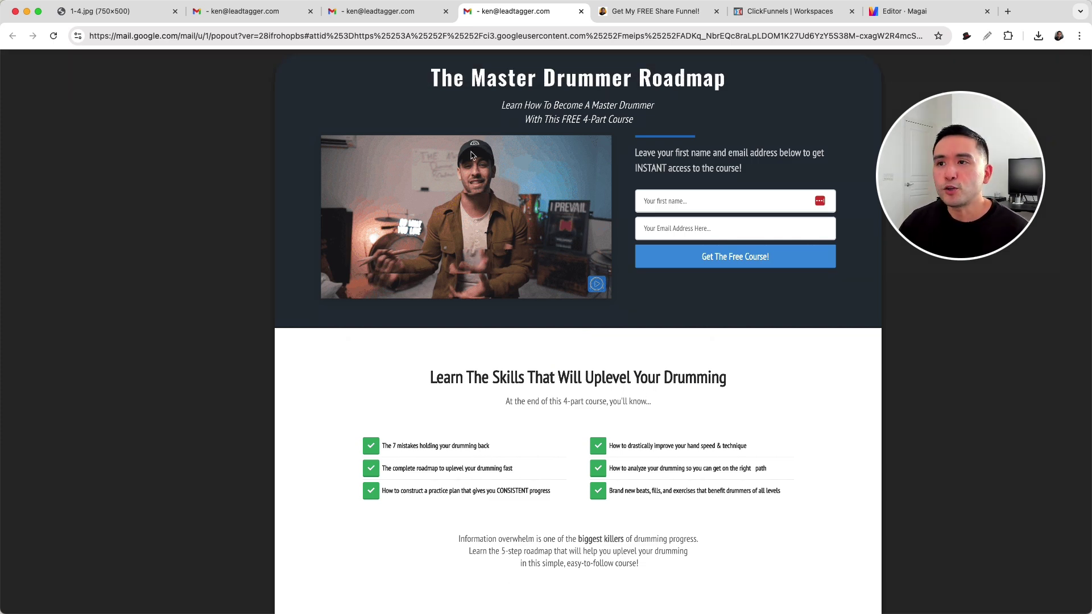
left_click(363, 13)
left_click(318, 16)
left_click(335, 14)
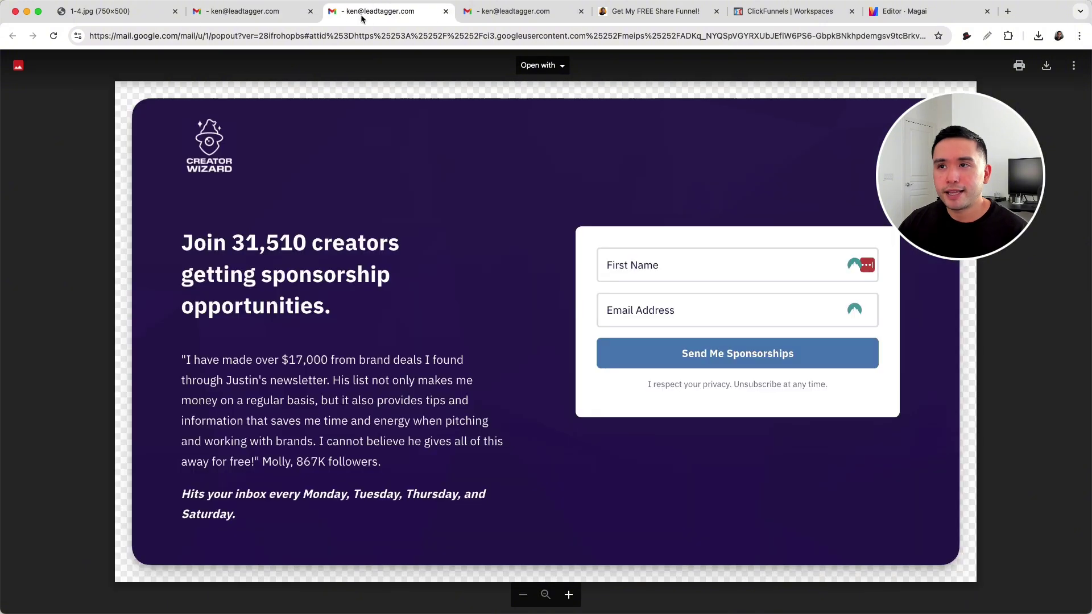
left_click(500, 13)
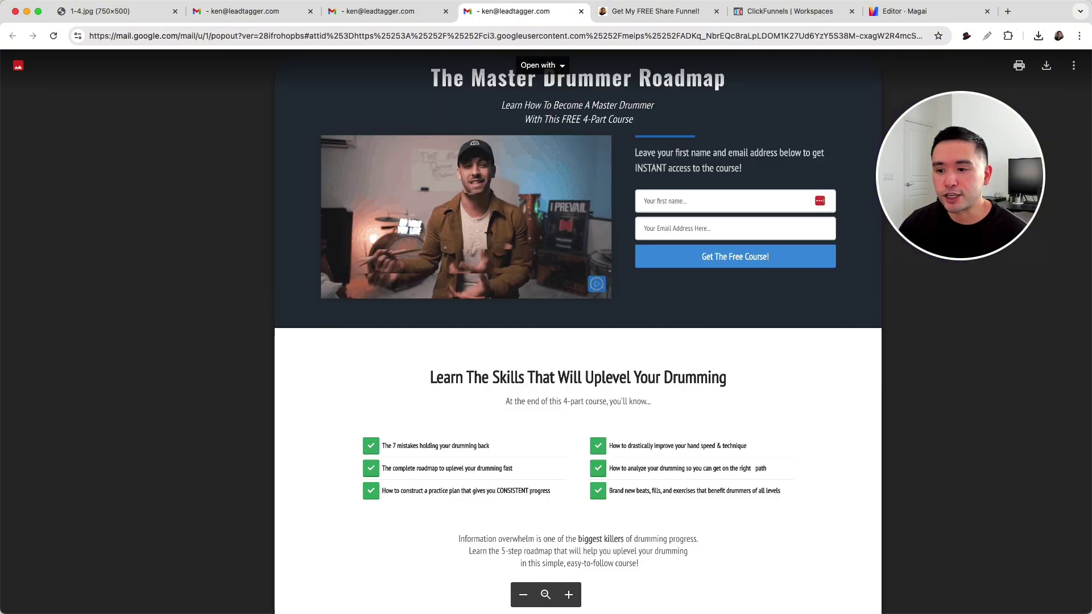
Step: Switch to the Untitled.rtf document and review the squeeze page checklist from the headline through the call-to-action, highlighting the items
key("super+Tab")
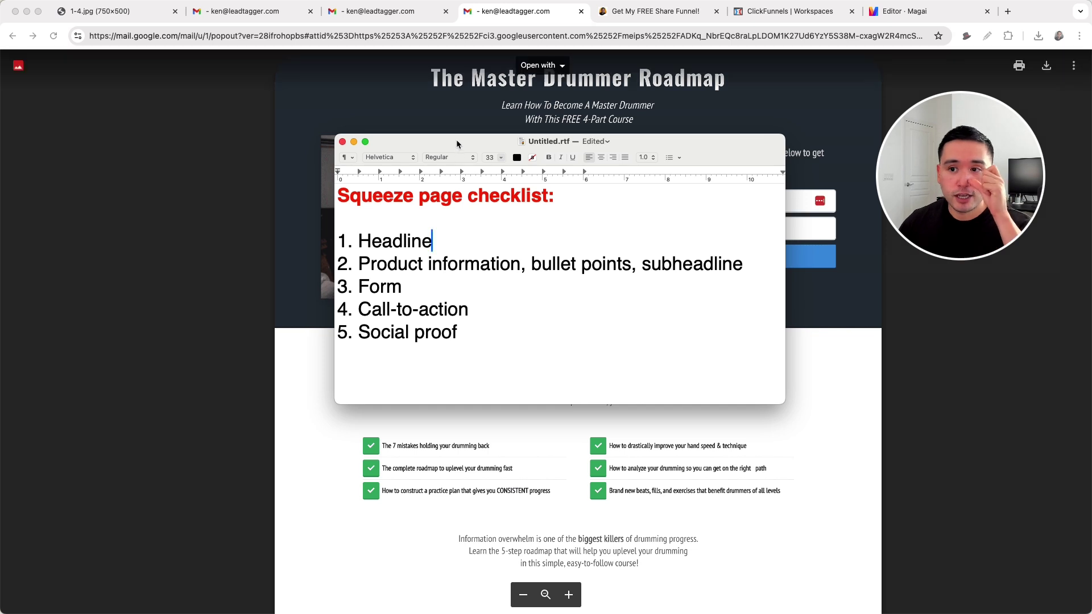
left_click_drag(456, 139, 465, 133)
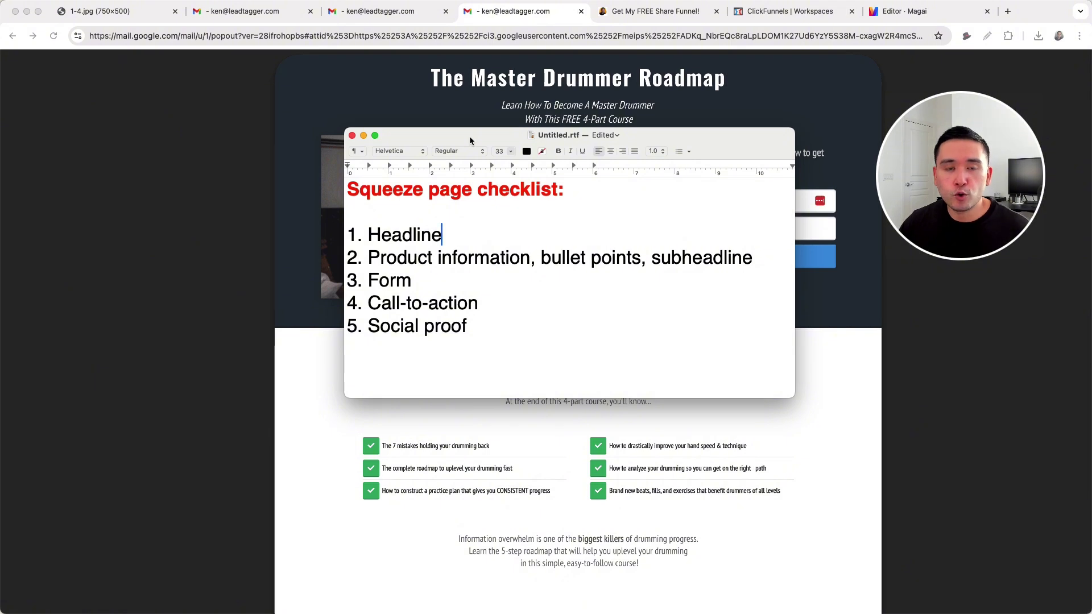
left_click_drag(469, 136, 476, 127)
left_click(389, 230)
left_click_drag(485, 334, 357, 228)
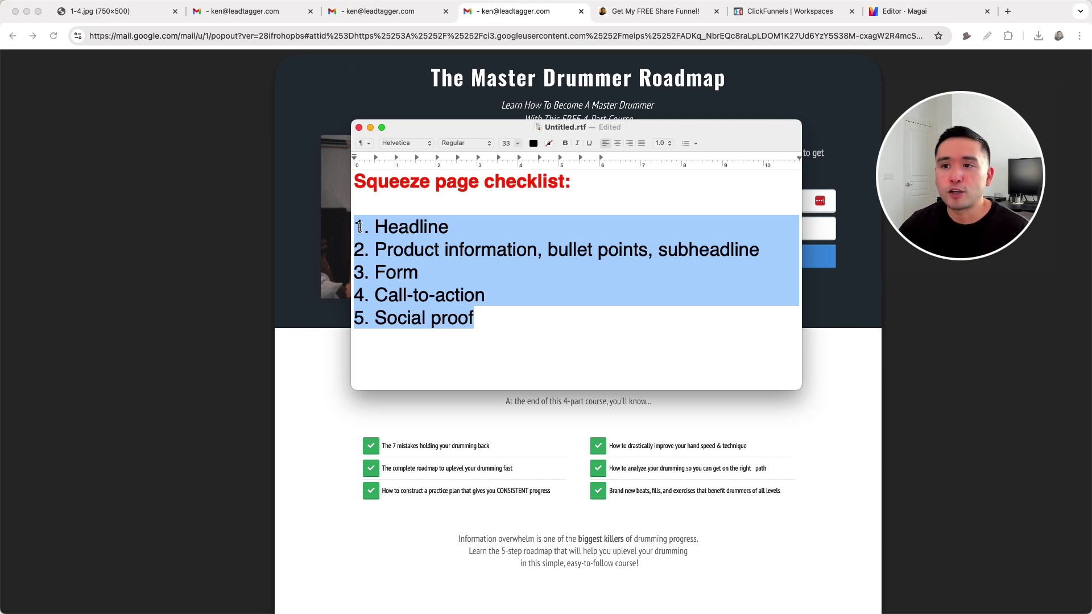
left_click(419, 226)
left_click(386, 226)
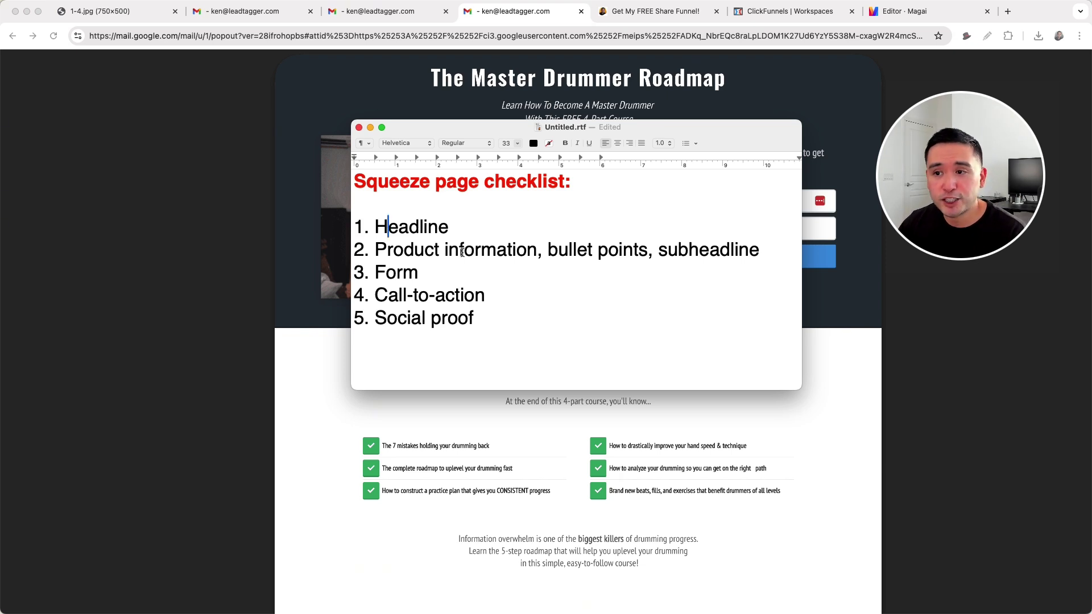
left_click_drag(376, 250, 756, 252)
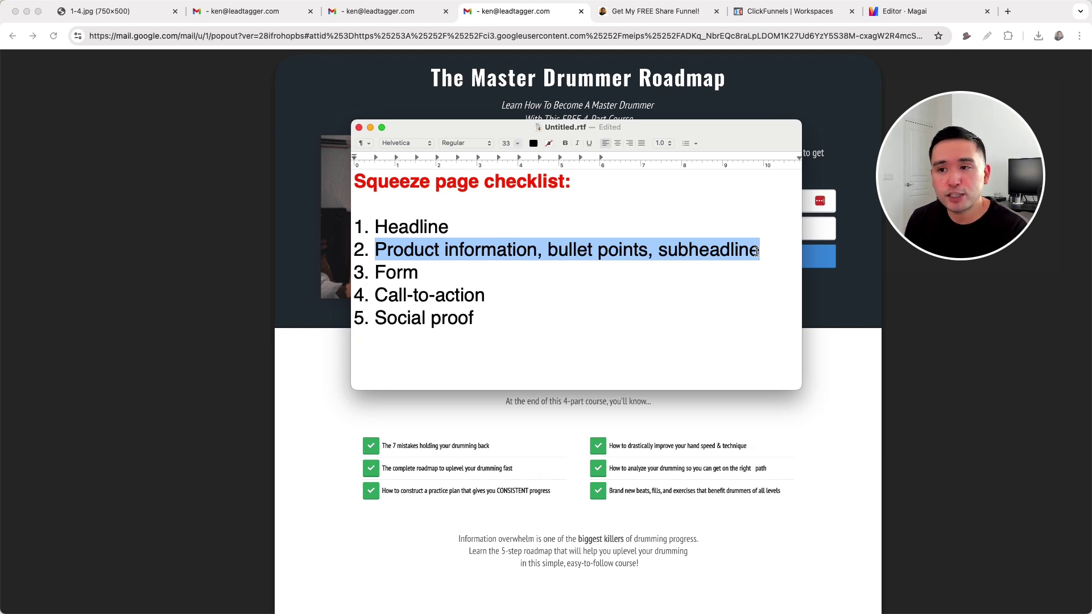
left_click_drag(418, 274, 381, 274)
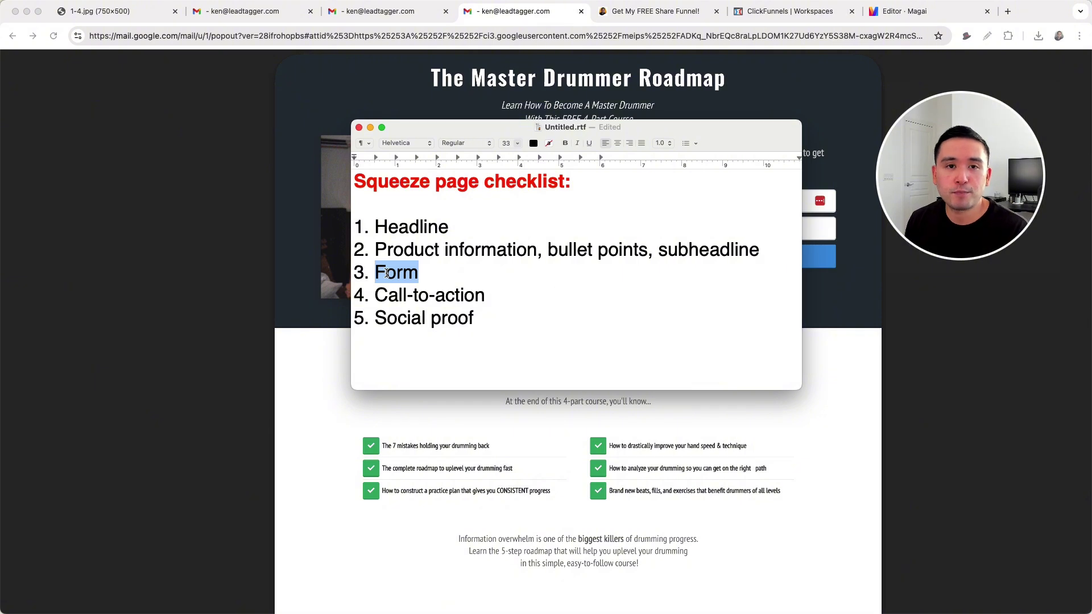
left_click_drag(376, 295, 493, 295)
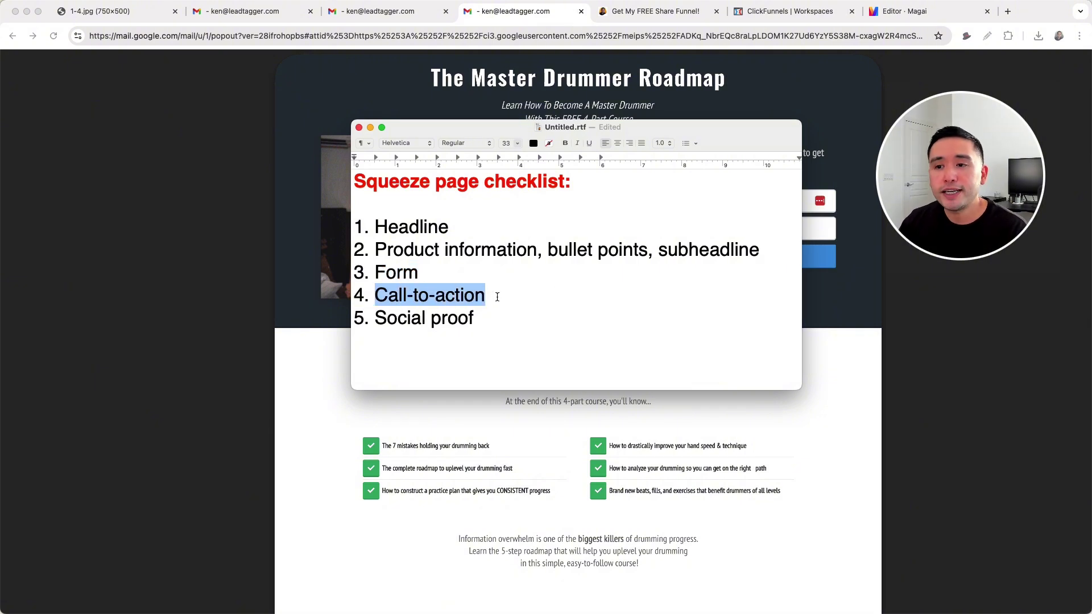
Step: Move the checklist aside and examine the call-to-action buttons on the drummer, Creator Wizard and photography example pages
left_click_drag(629, 128, 309, 219)
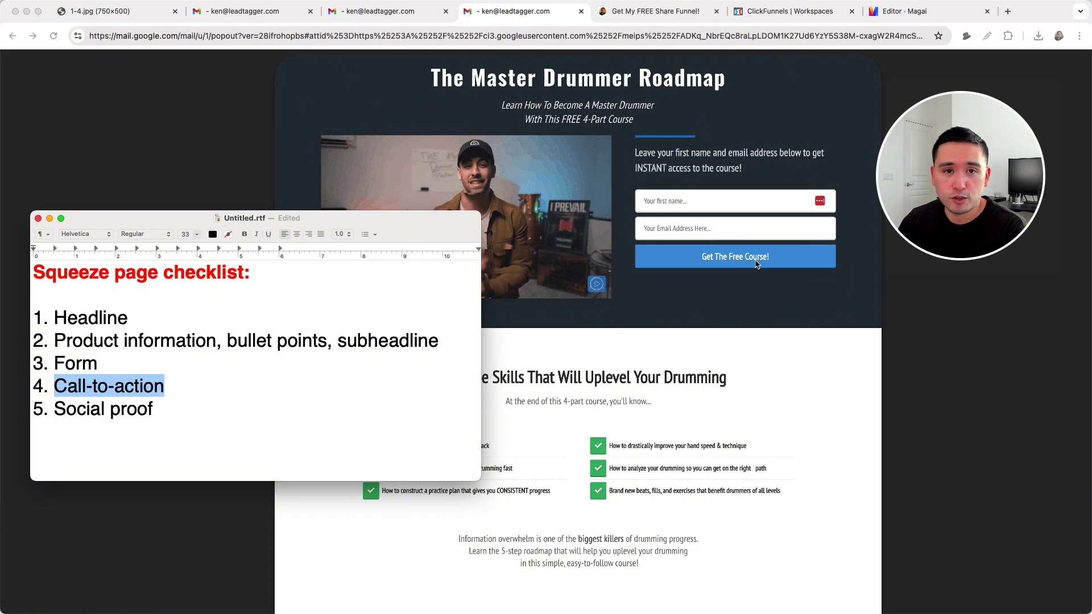
left_click_drag(257, 220, 480, 224)
left_click(393, 16)
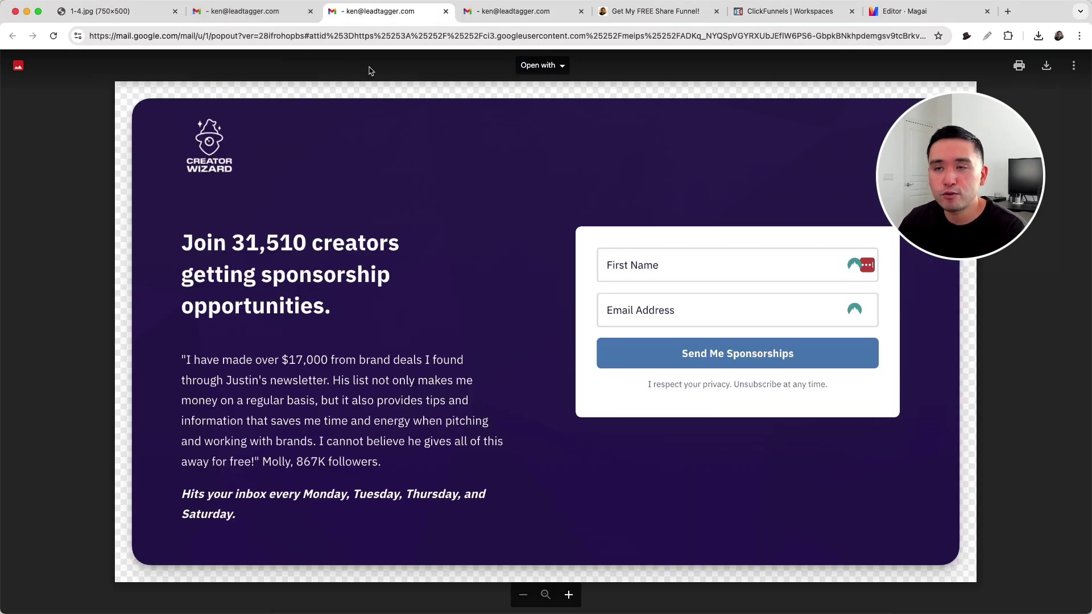
left_click(278, 17)
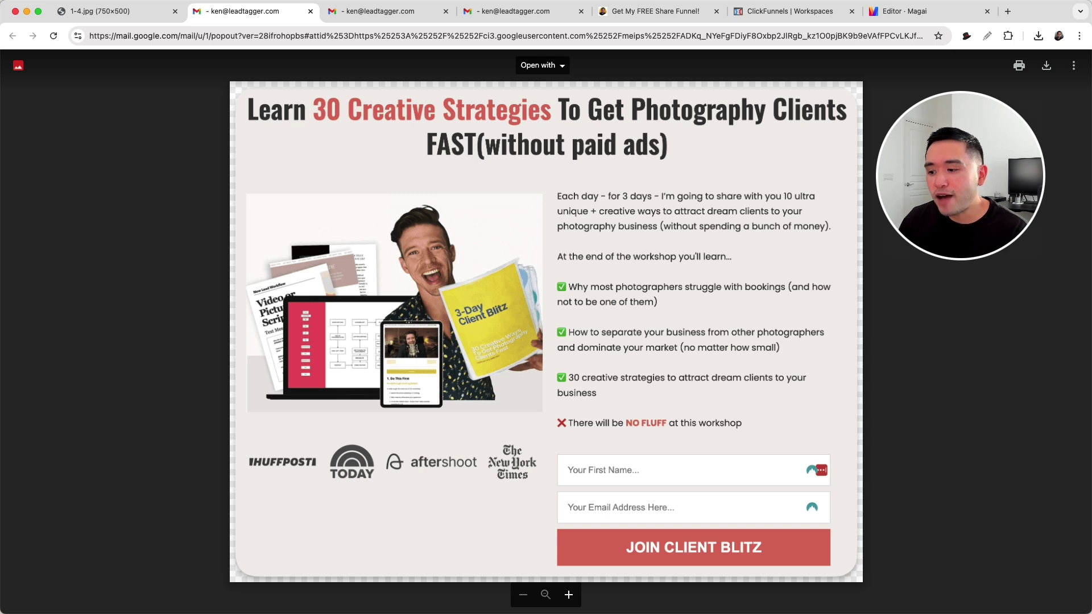
Step: Bring the squeeze page checklist back in front of the photography example and review its remaining item, social proof
key("super+Tab")
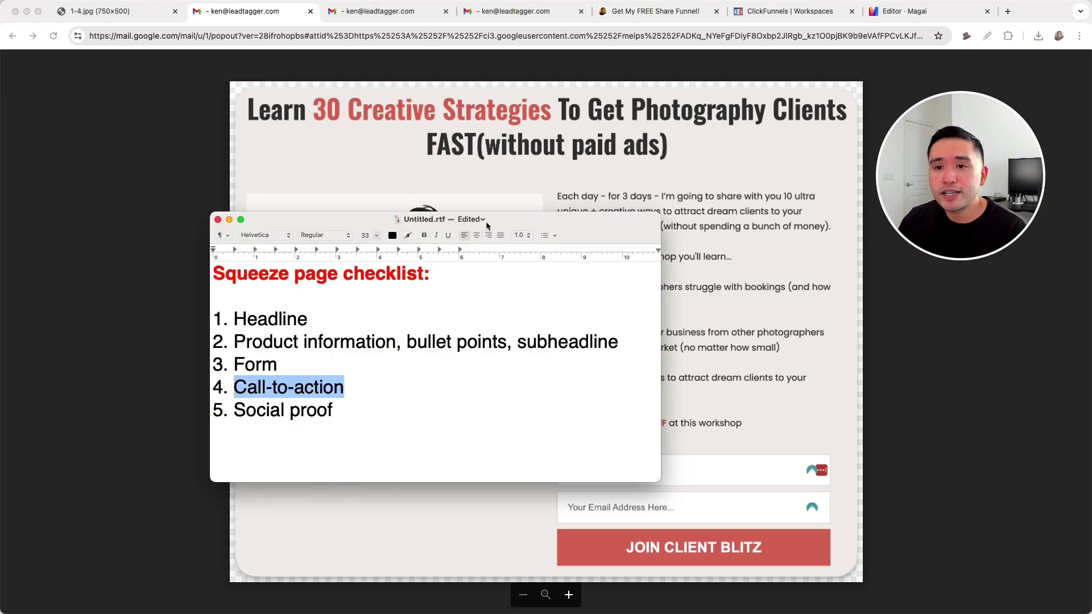
left_click_drag(511, 226, 558, 163)
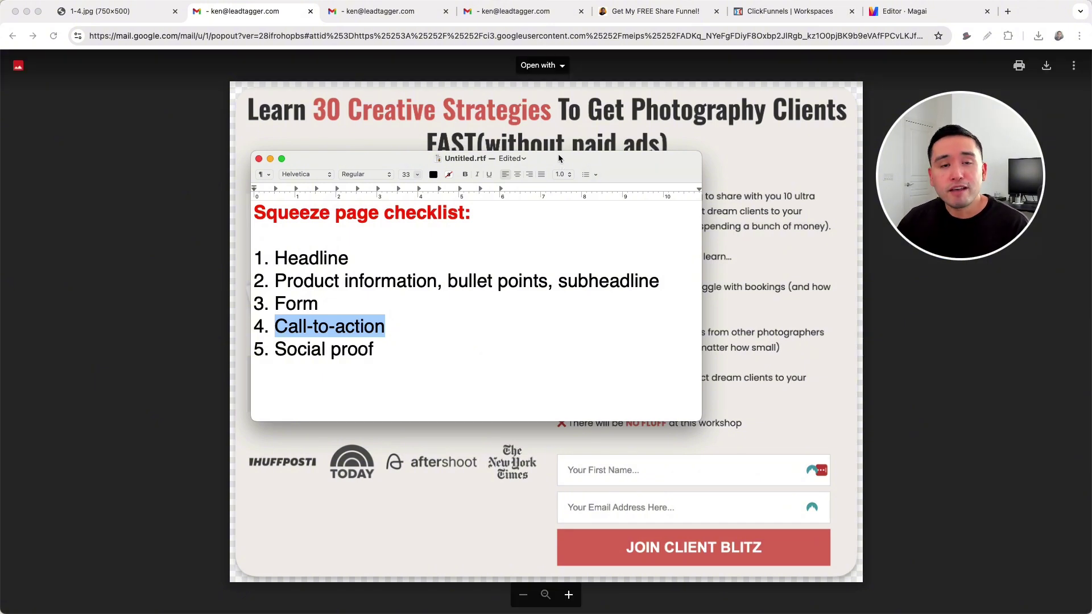
left_click_drag(552, 156, 490, 229)
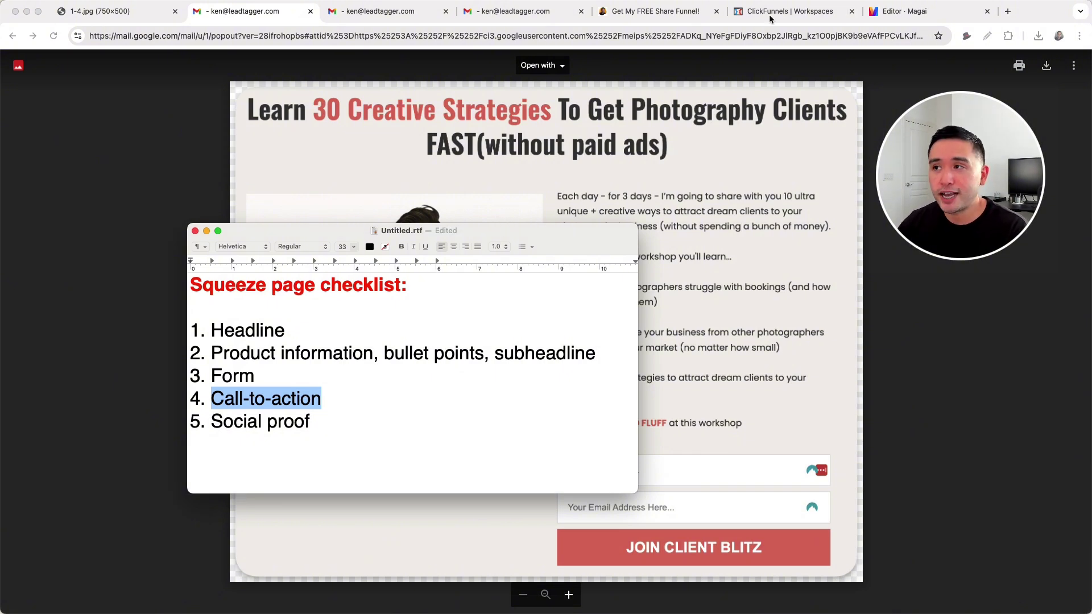
Step: View the live share funnel opt-in page and highlight "One Funnel Away" Challenge in its headline
left_click(673, 14)
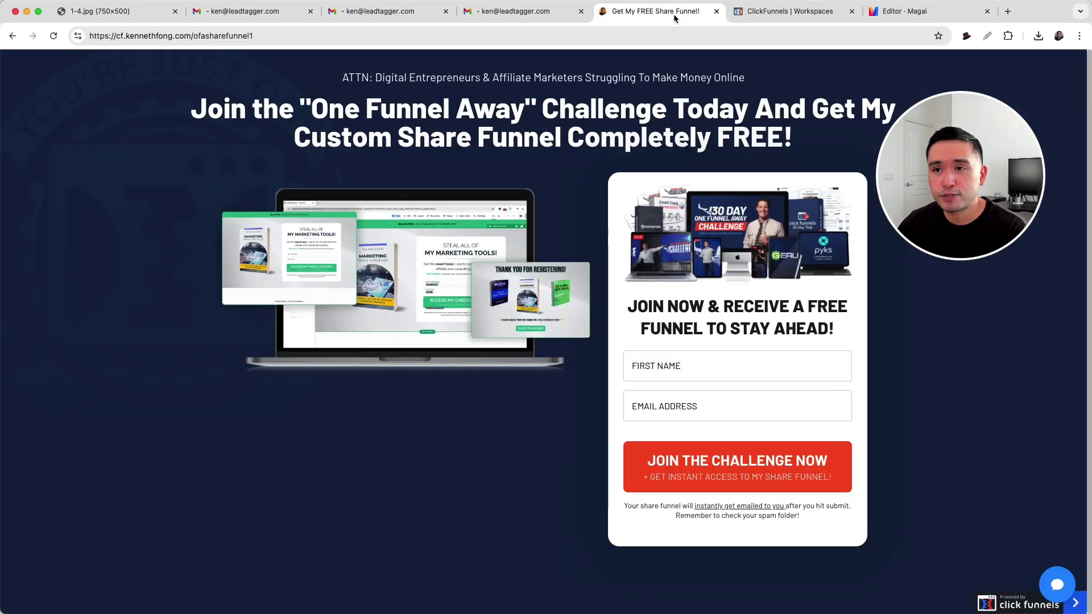
left_click_drag(1005, 167, 178, 393)
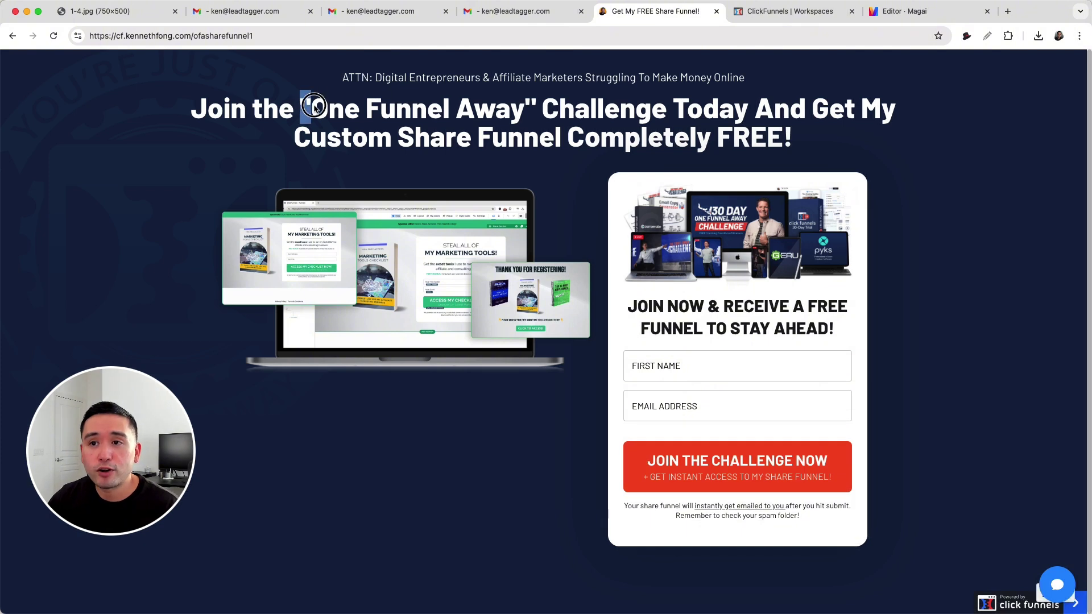
left_click_drag(306, 108, 654, 116)
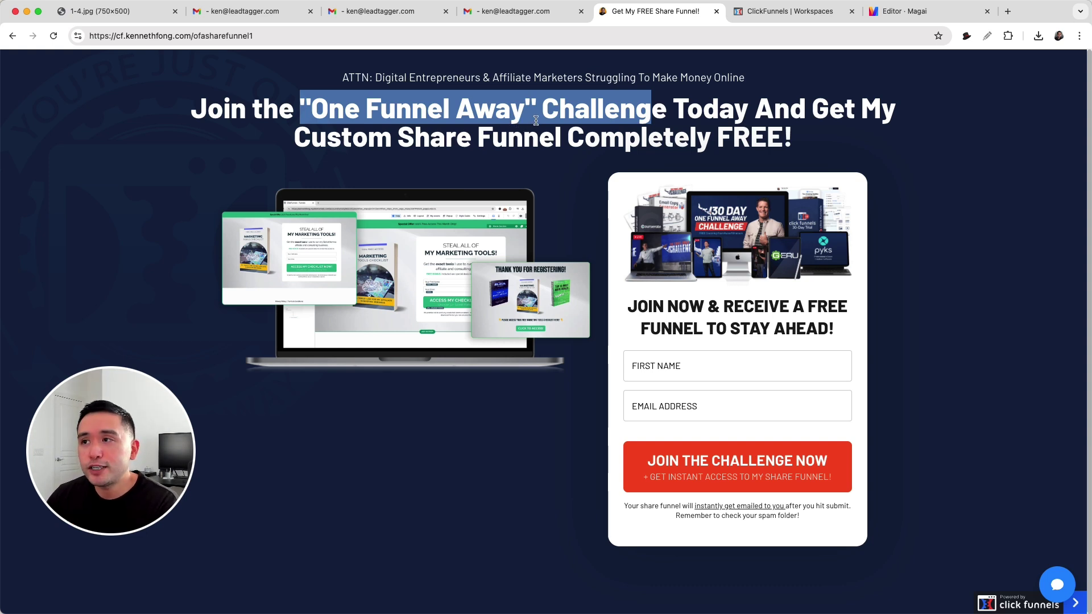
Step: Start a new Smart Funnel in the ClickFunnels workspace with the Opt In funnel type and continue to the color and style settings
left_click(758, 14)
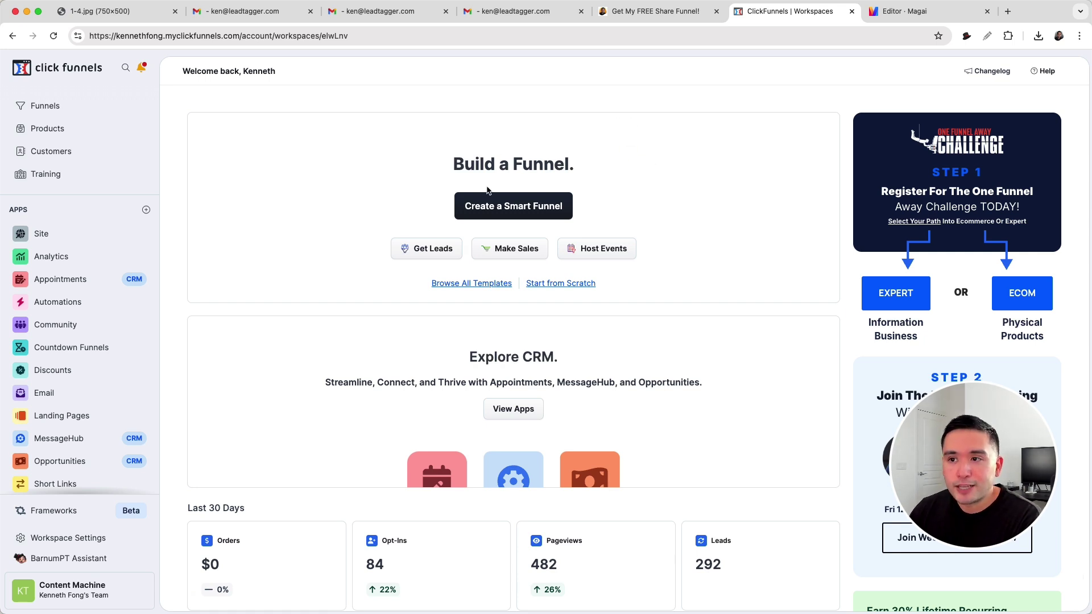
left_click(506, 211)
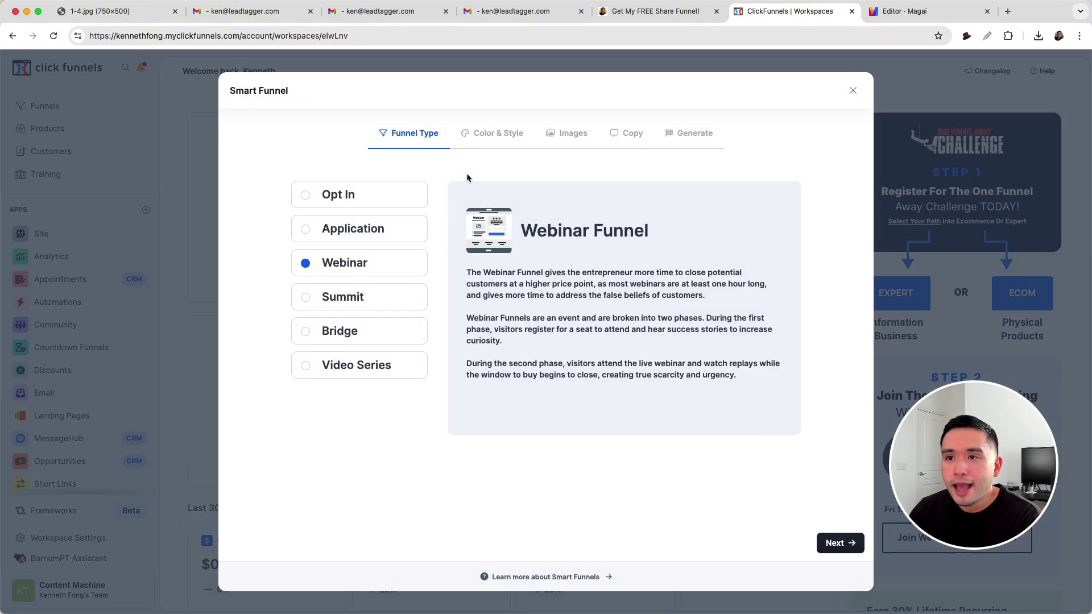
left_click(359, 198)
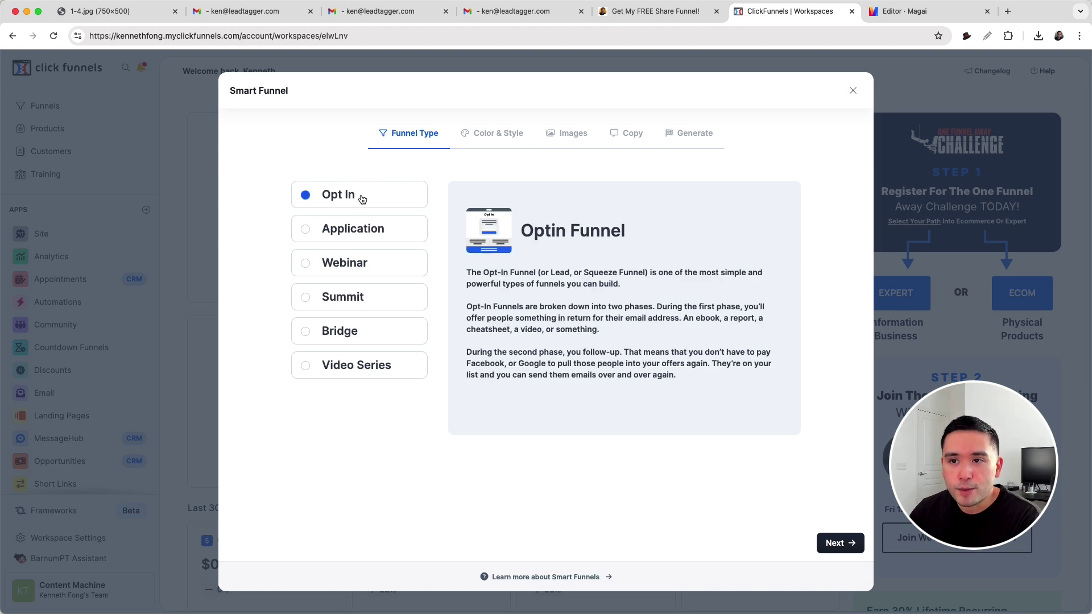
left_click(829, 543)
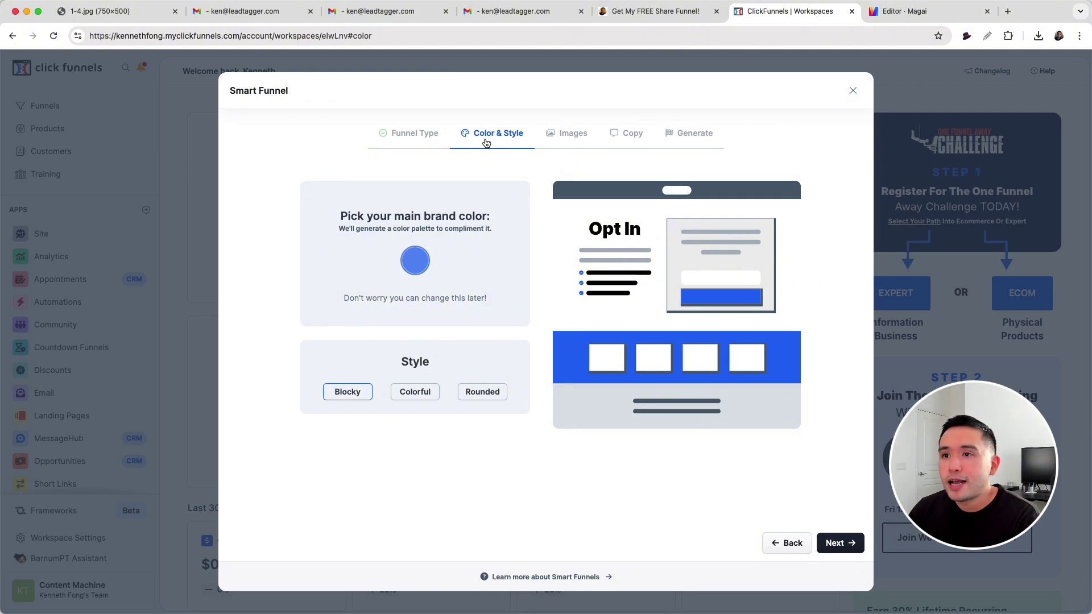
Step: Switch to the Creator Wizard example page and sample its dark purple background color #2e185b with the BarnumPT Color Picker
left_click(250, 12)
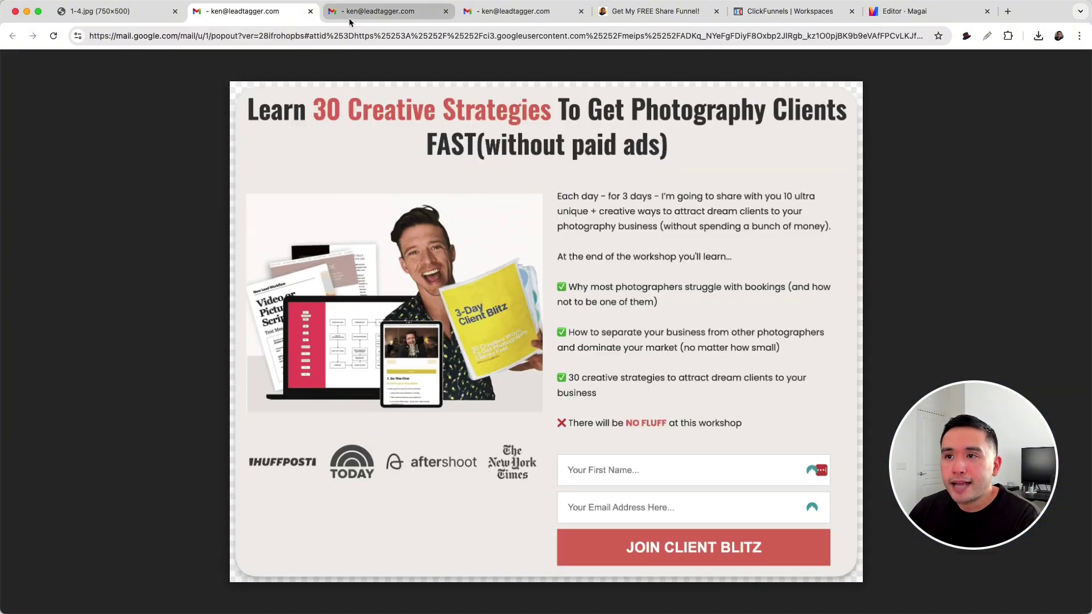
left_click(350, 17)
left_click(469, 20)
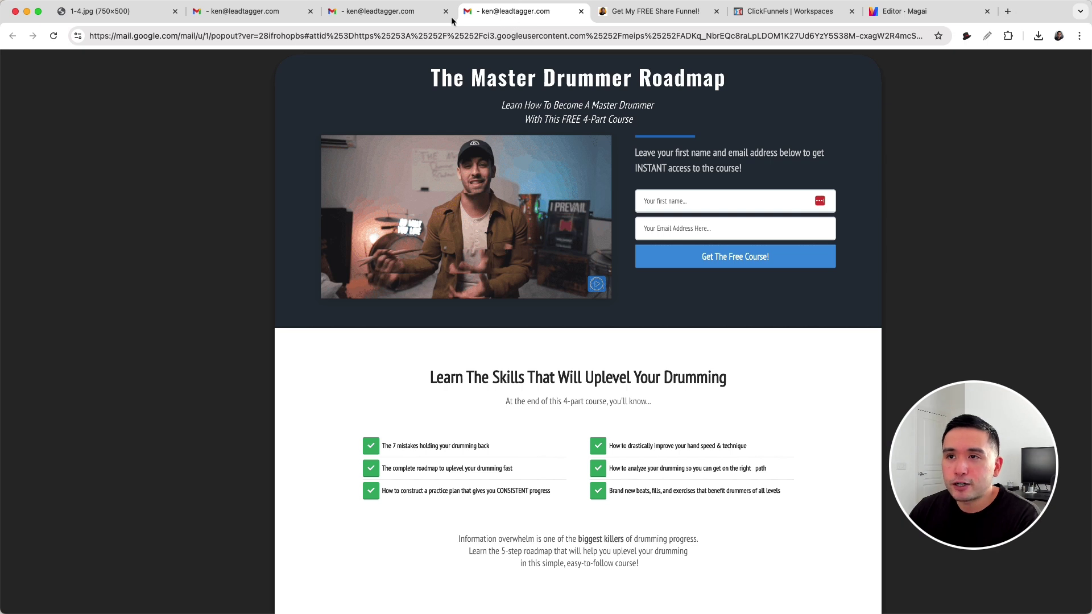
left_click(407, 17)
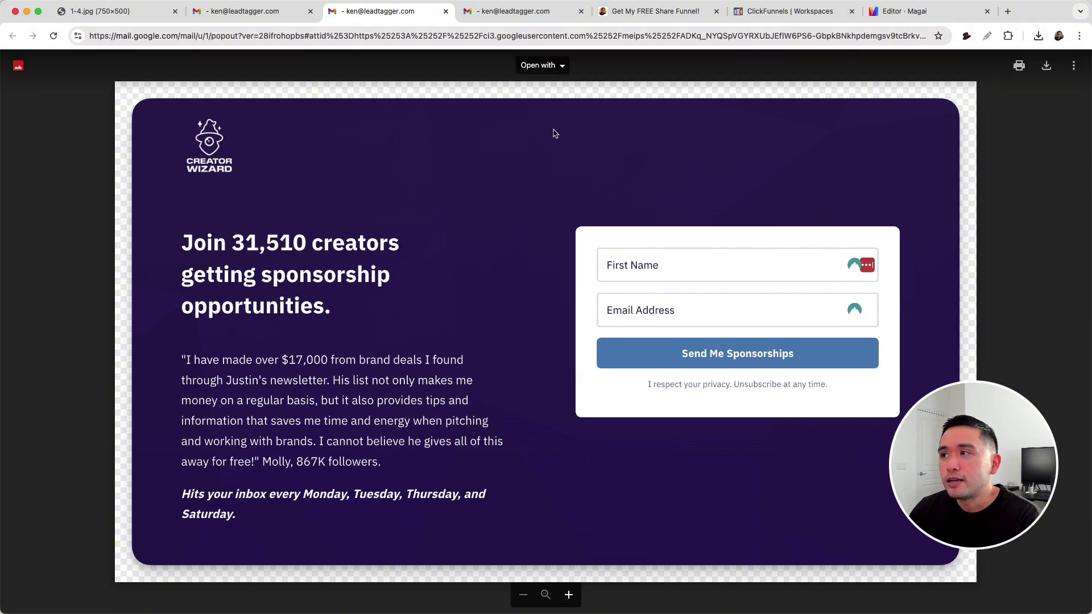
left_click(966, 37)
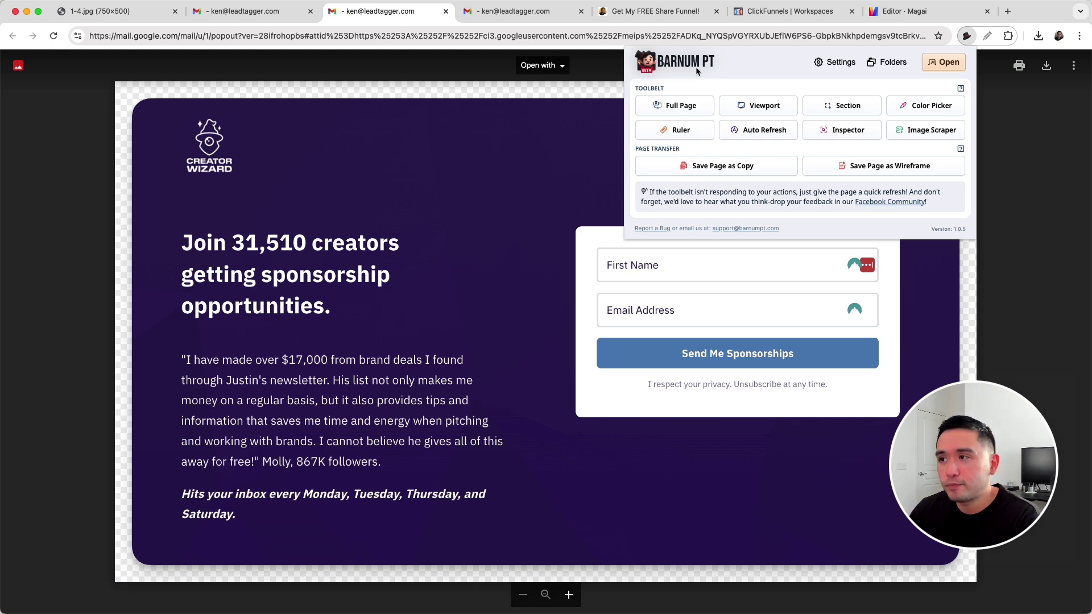
left_click(917, 110)
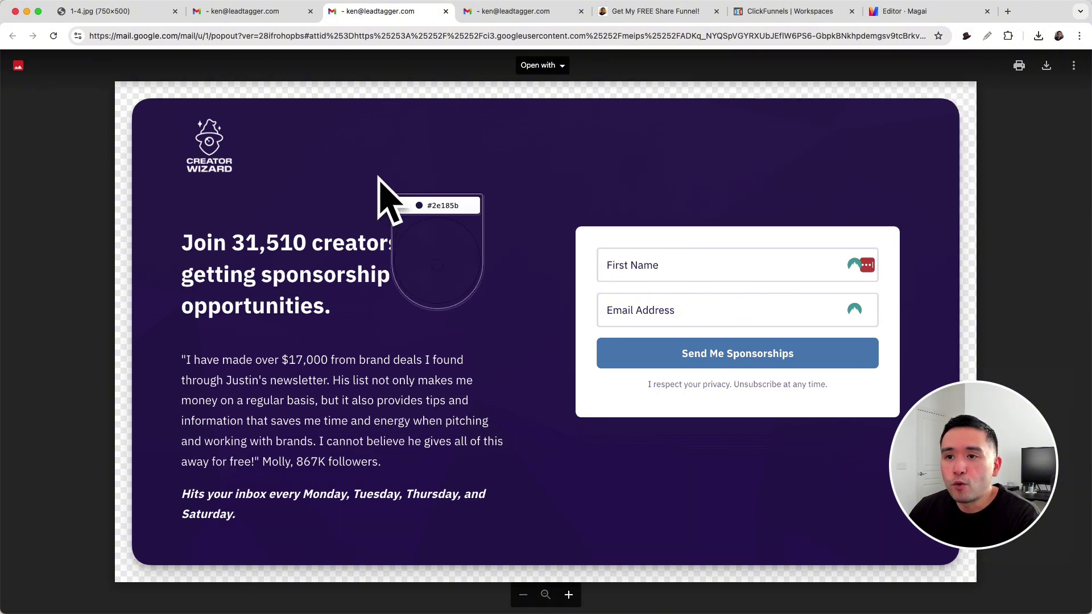
left_click(359, 166)
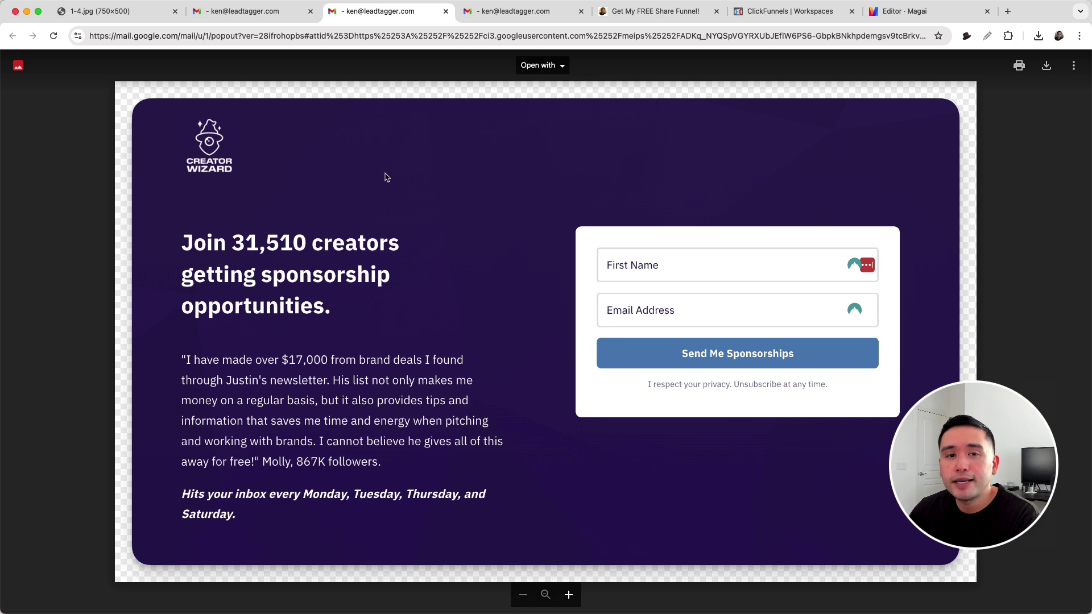
Step: Back in the ClickFunnels Smart Funnel setup, set the main brand color to #2e185b
left_click(773, 12)
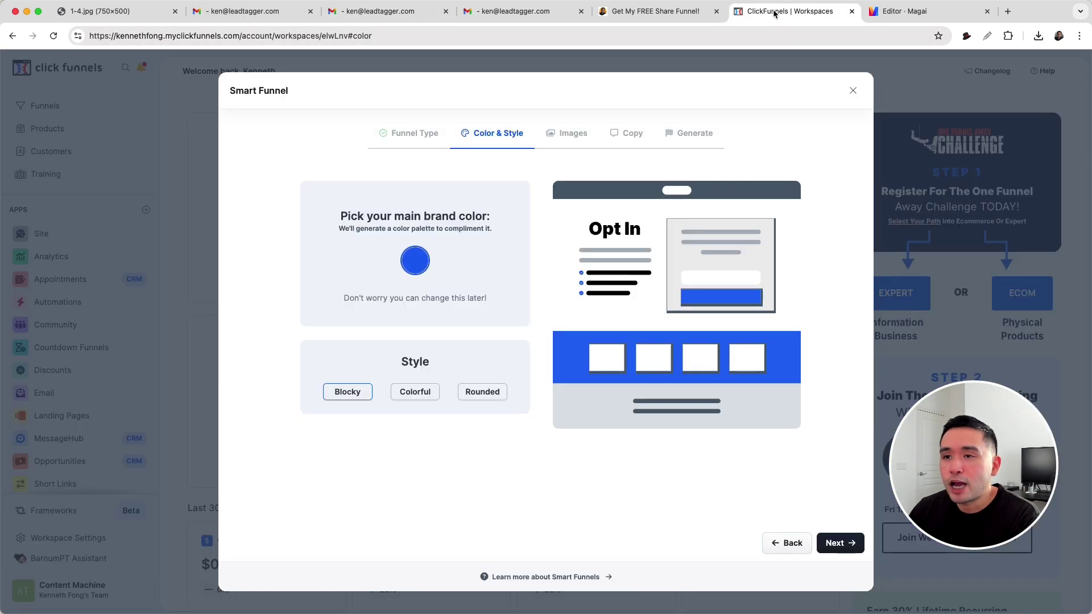
left_click(414, 262)
left_click(458, 428)
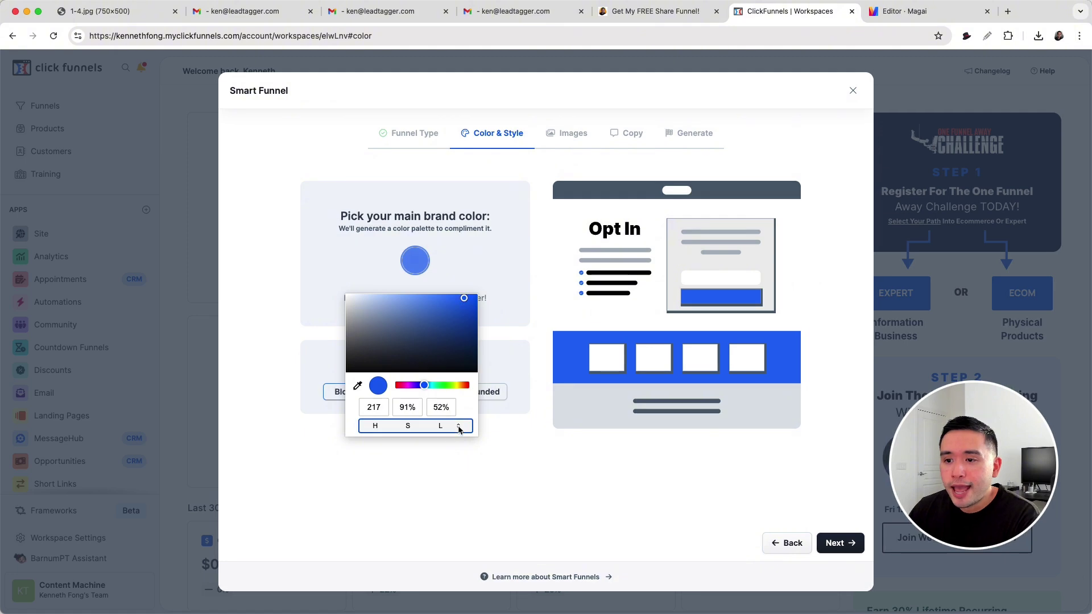
left_click(458, 428)
type("#2e185b")
left_click(411, 275)
left_click(507, 298)
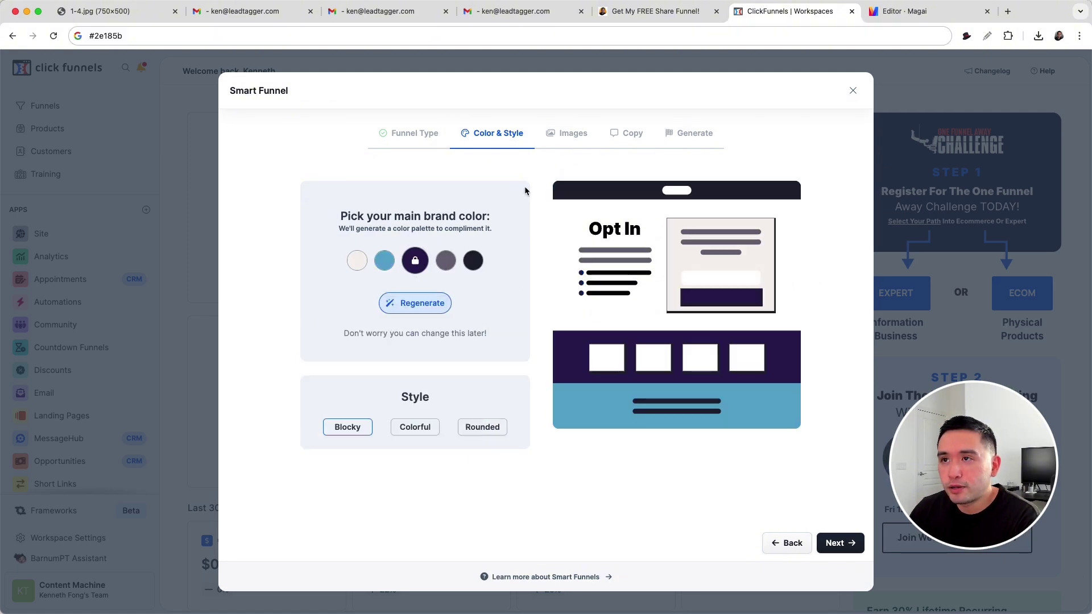
Step: Recheck the Creator Wizard example's colors and regenerate the Smart Funnel's complementary palette three times, keeping the dark purple primary color
left_click(519, 11)
left_click(609, 11)
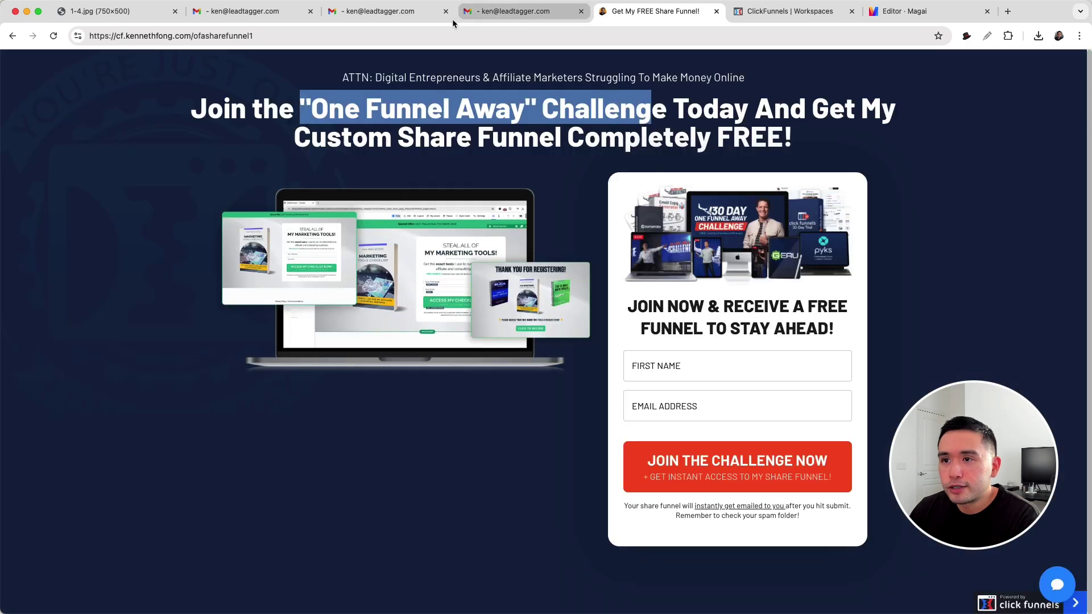
left_click(382, 11)
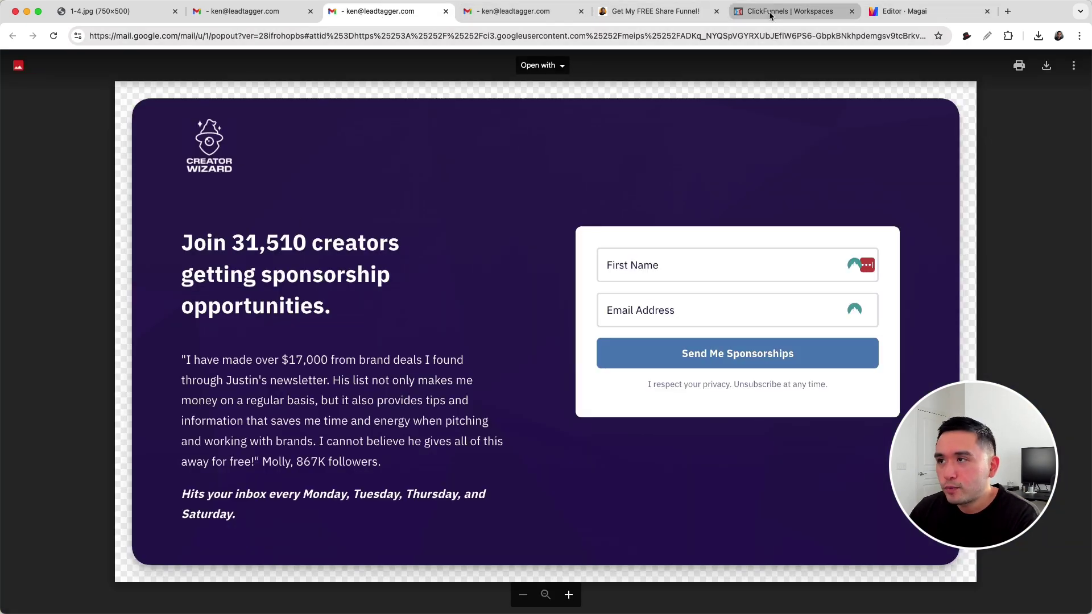
left_click(789, 12)
left_click(403, 310)
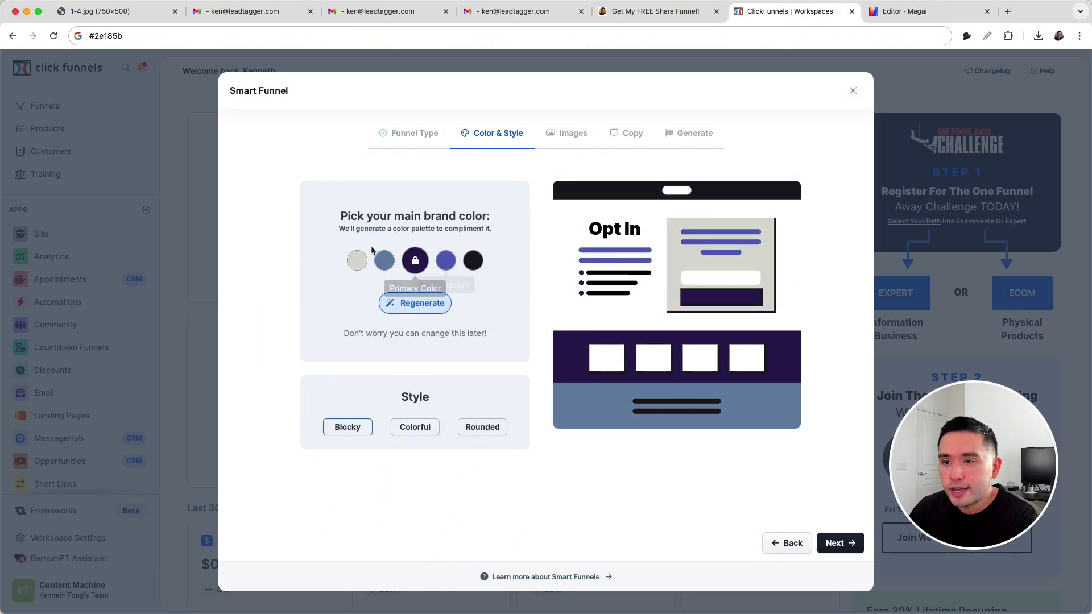
left_click(415, 304)
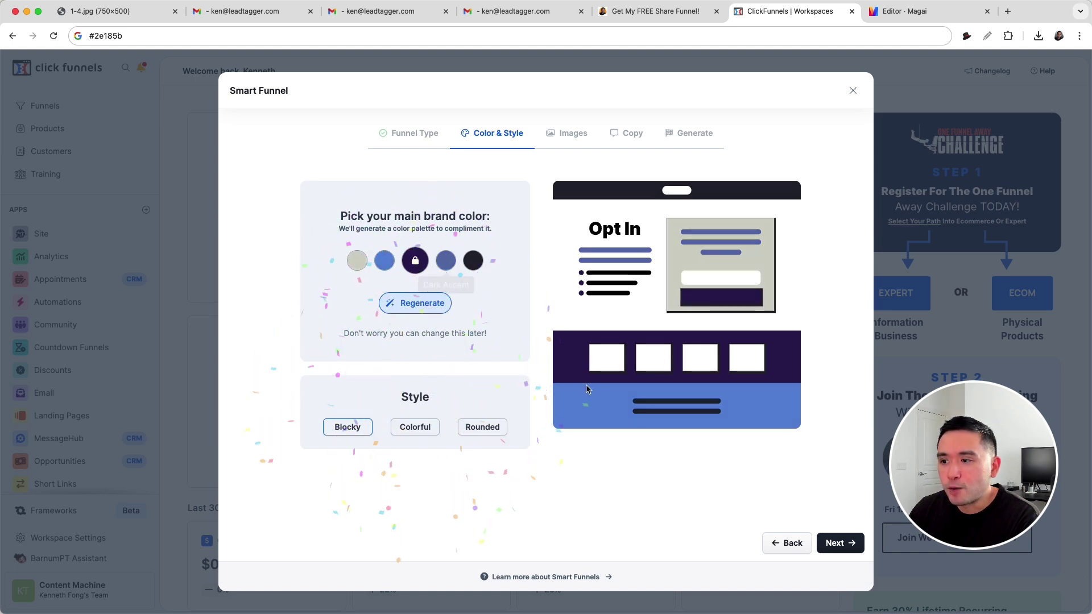
left_click(411, 305)
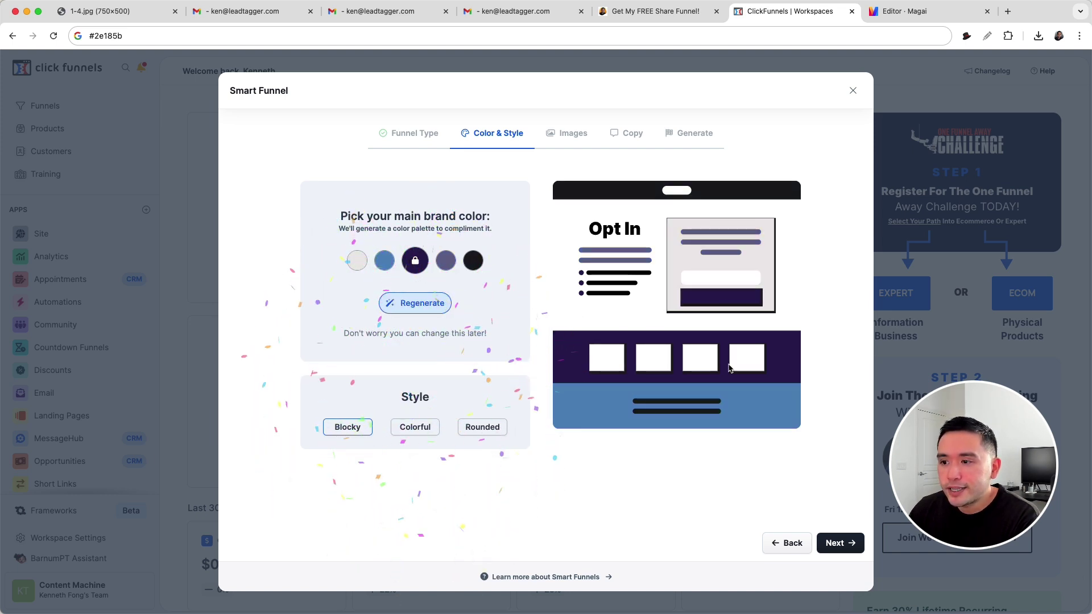
Step: Compare the Colorful and Blocky styles, choose Rounded, and continue past the image settings to the copy settings
left_click(428, 427)
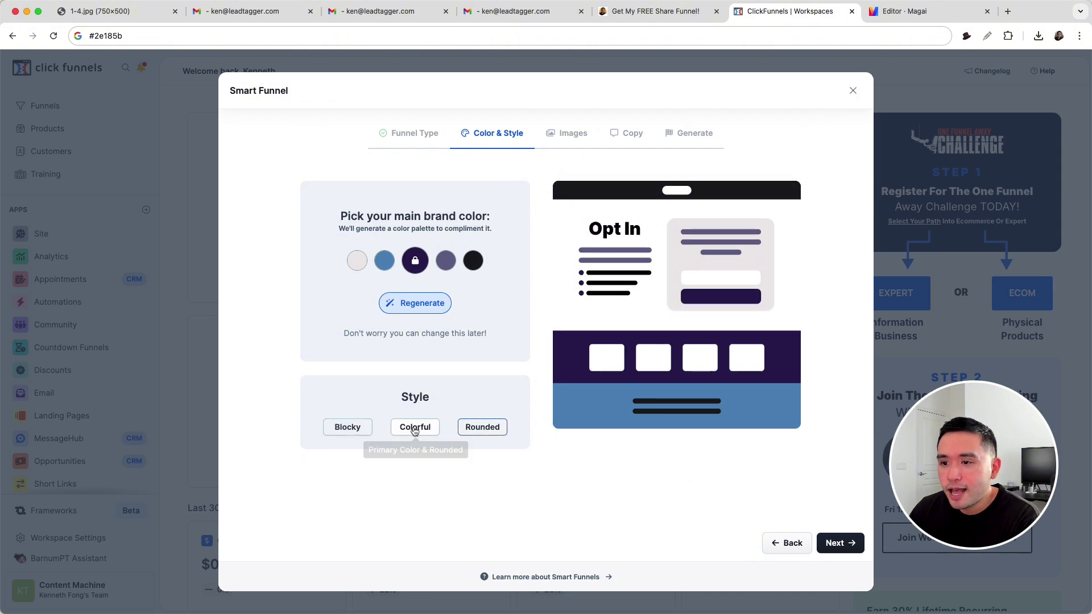
left_click(340, 431)
left_click(482, 428)
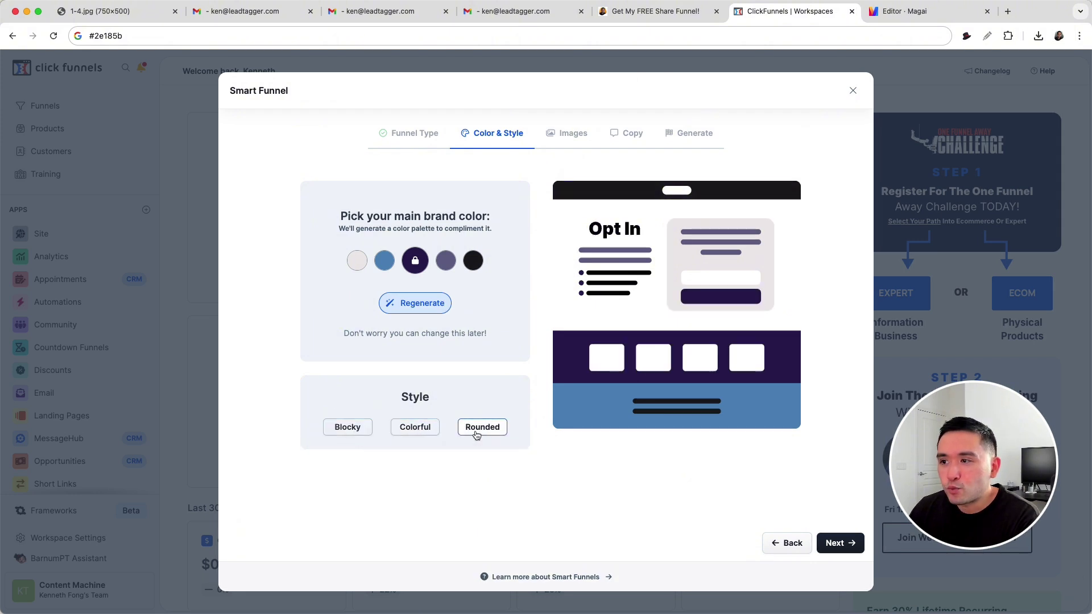
left_click(835, 543)
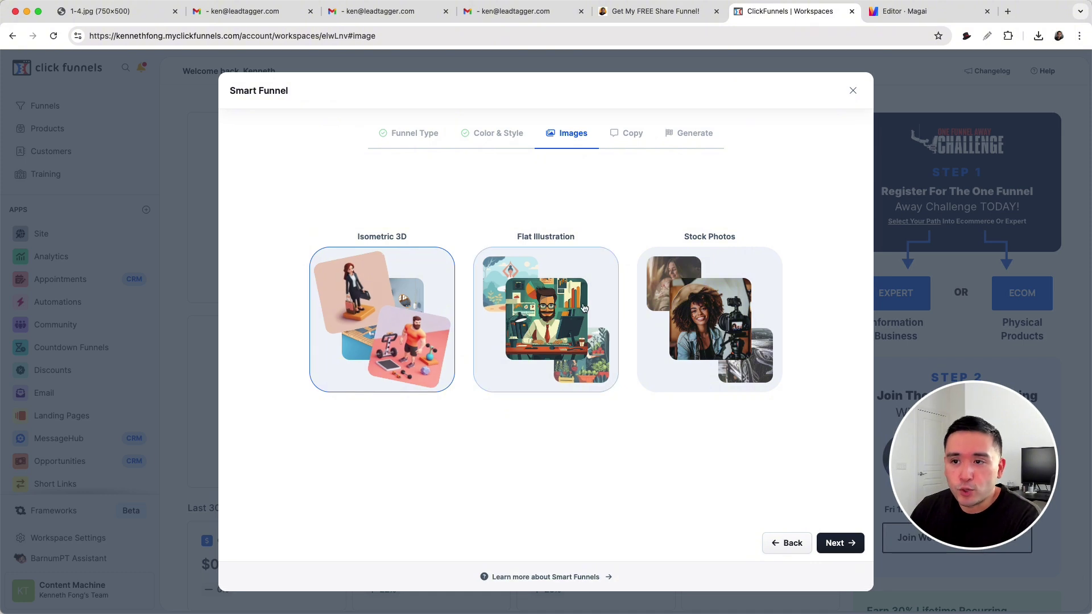
left_click(843, 544)
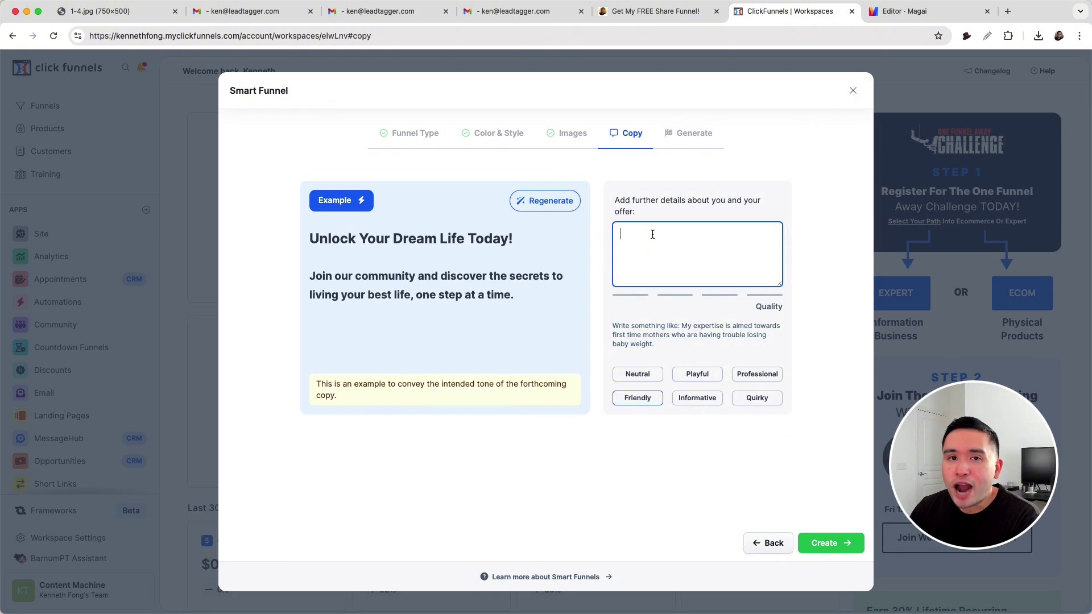
Step: Describe the offer as "Buyer’s guide for first-time home buyers downloadable PDF", choose the Quirky tone, and create the funnel
type("Buyer’s guide for first-time home buyers downloadable PDF")
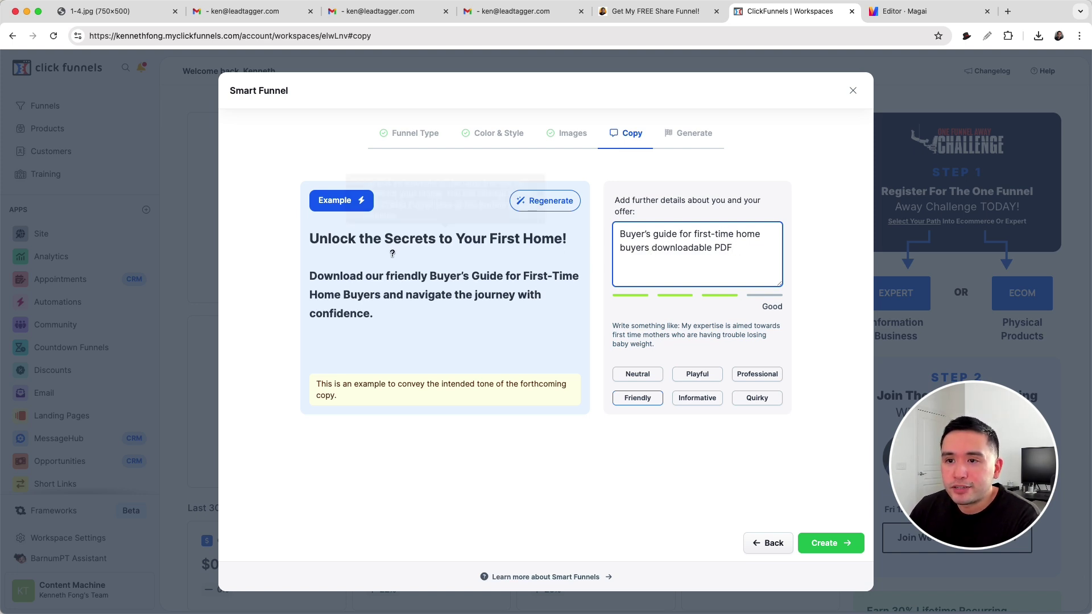
mouse_move(329, 251)
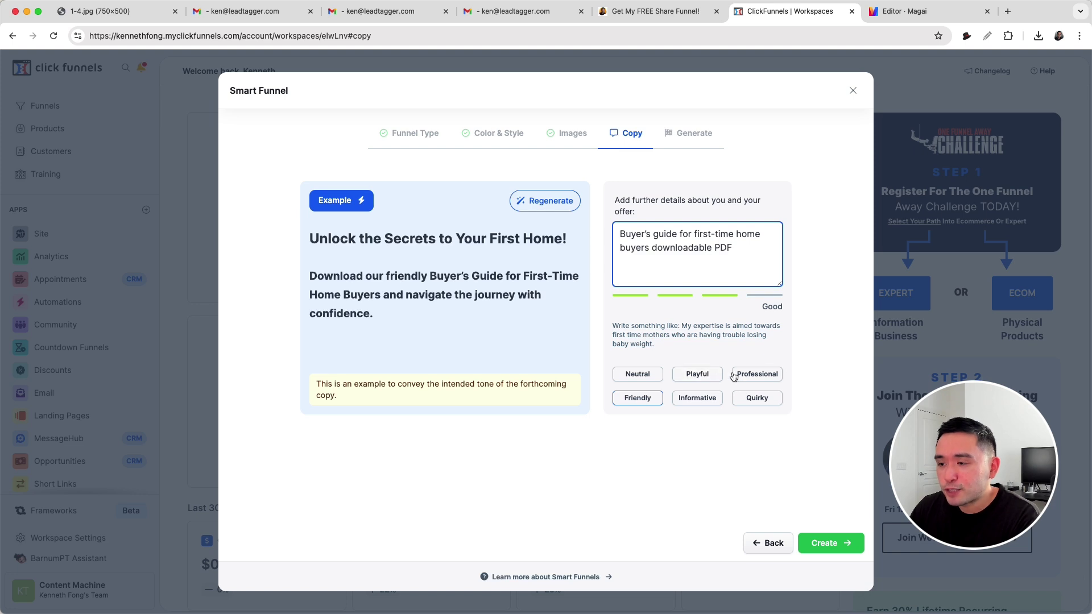
left_click(751, 404)
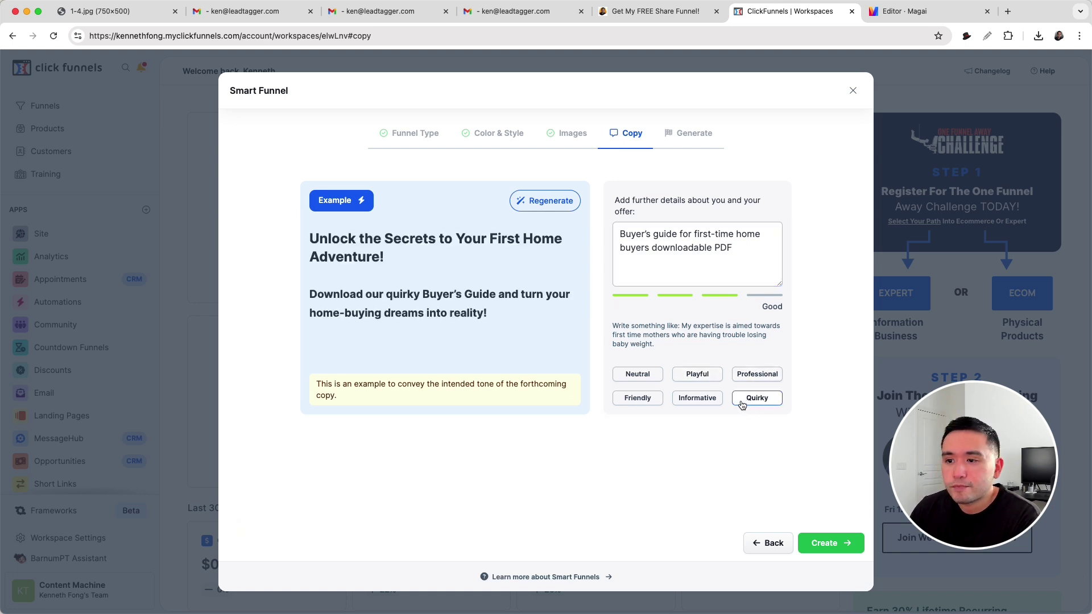
left_click(831, 547)
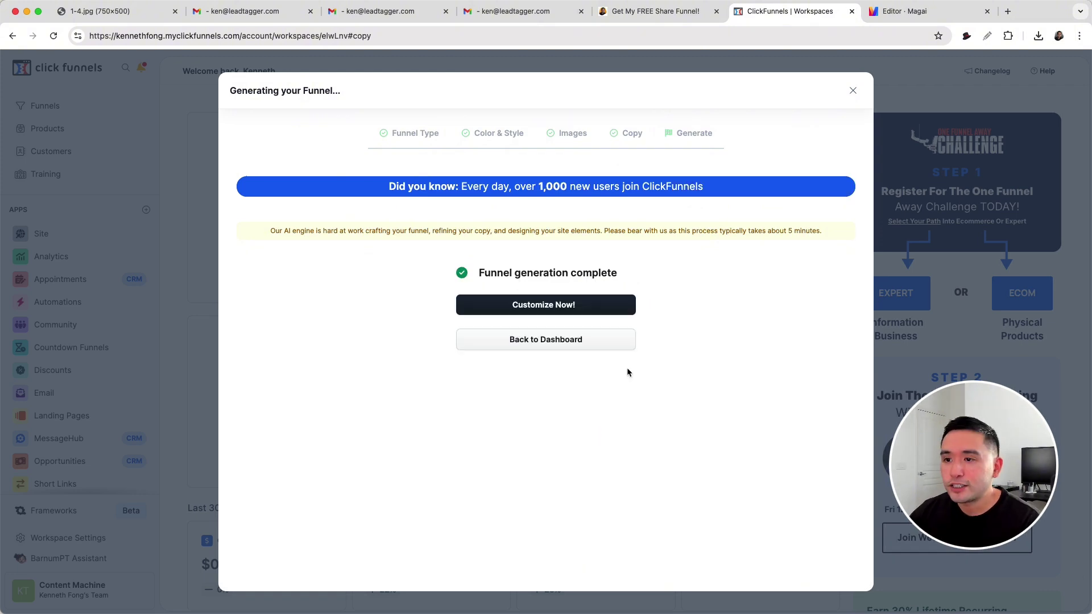
Step: Open the generated funnel for customization and start editing The Perfect Squeeze Page
left_click(556, 311)
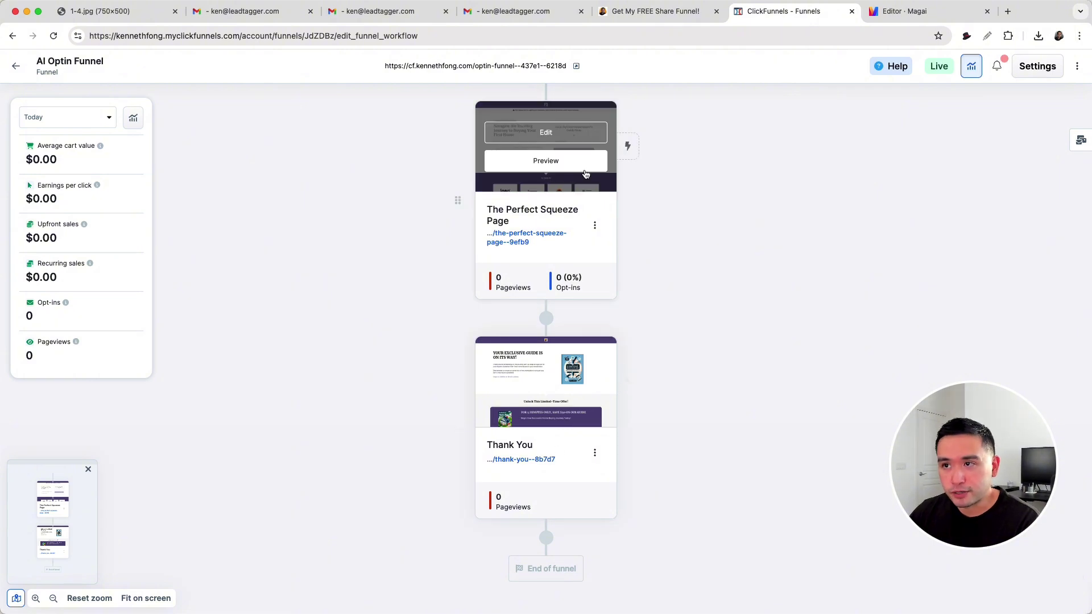
scroll(625, 222, "up", 1)
mouse_move(563, 178)
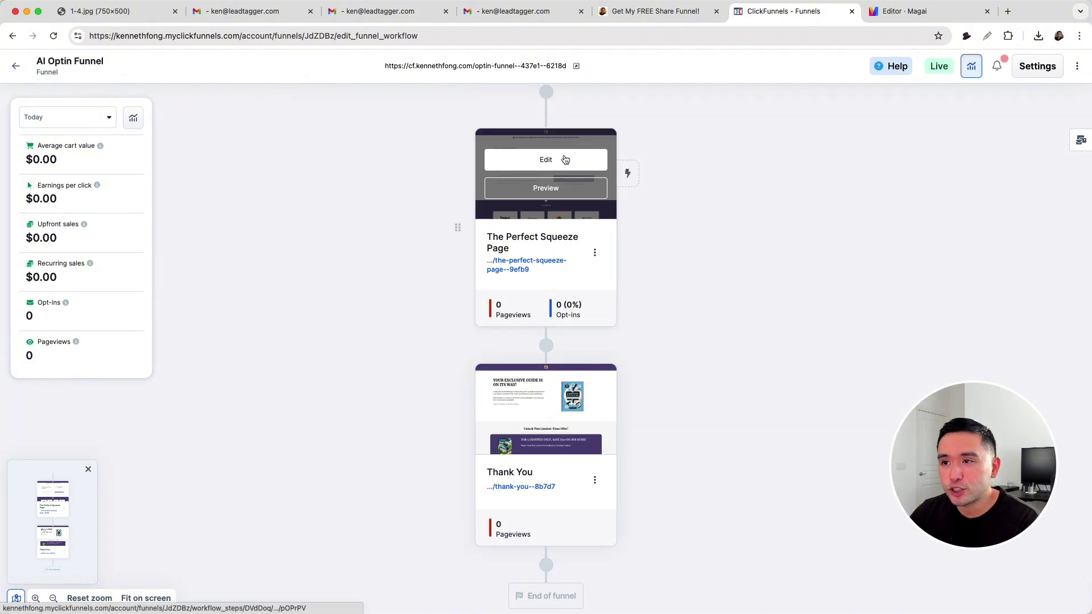
left_click(566, 164)
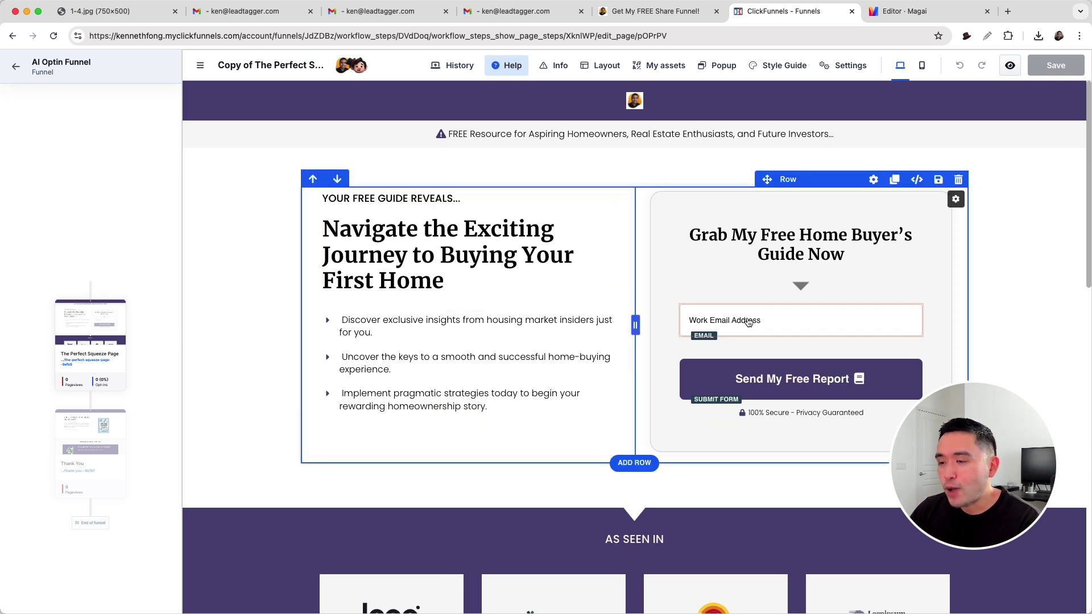
Step: Review the generated squeeze page's logos, reader testimonials and expert bio, and return to its headline and opt-in form
scroll(748, 322, "down", 5)
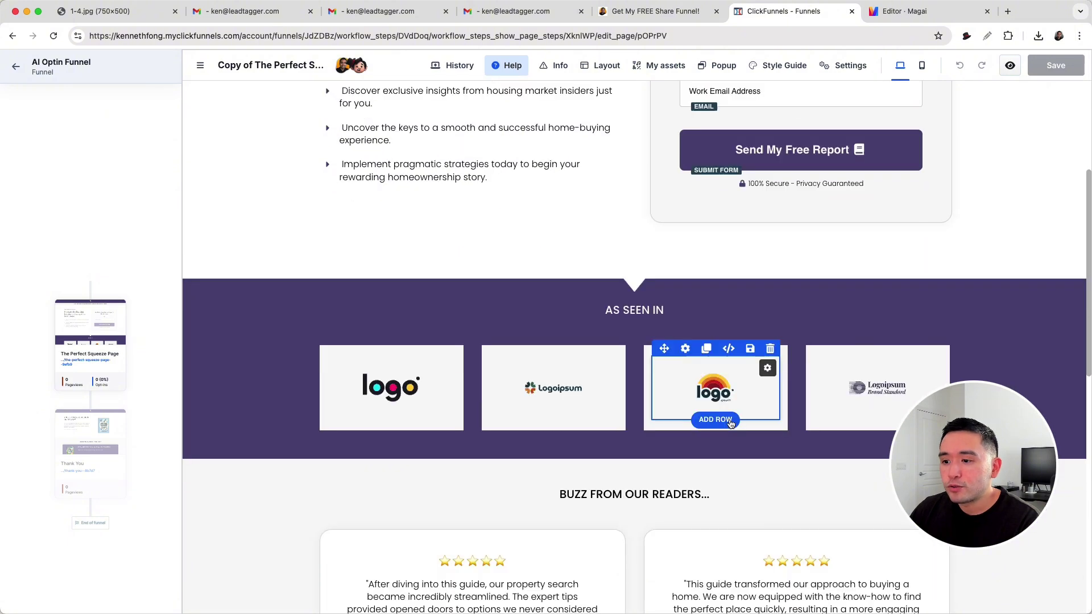
scroll(730, 424, "down", 9)
scroll(566, 423, "up", 3)
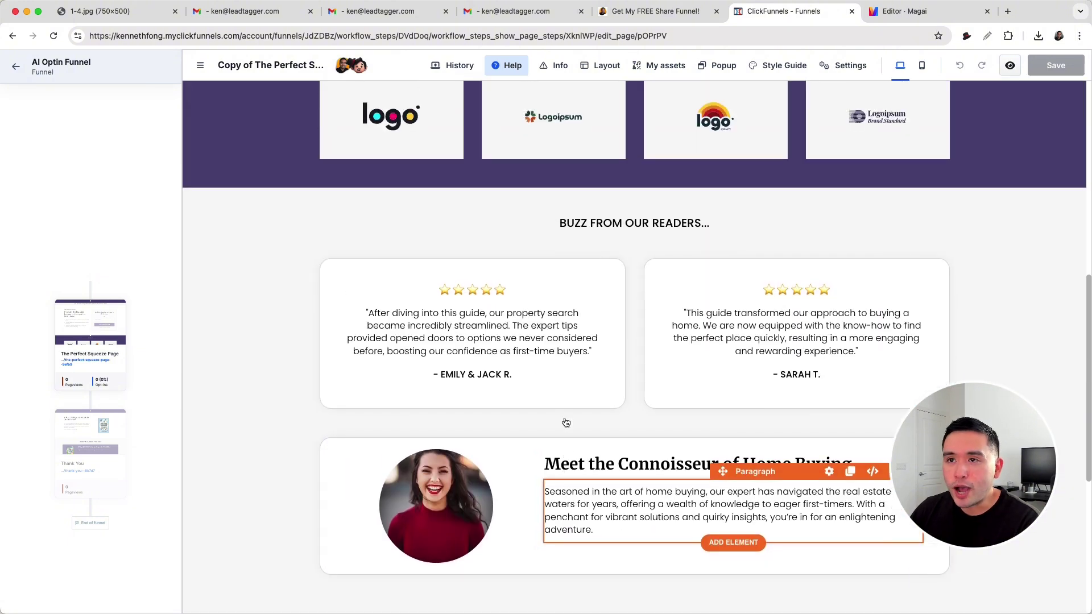
scroll(565, 423, "up", 2)
scroll(566, 341, "up", 2)
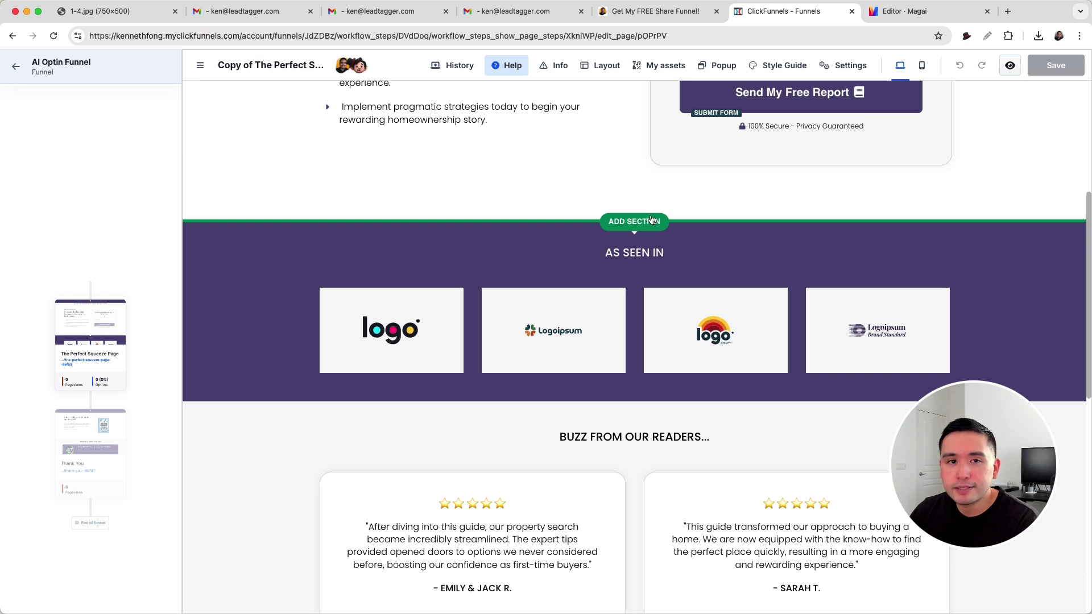
scroll(631, 227, "up", 5)
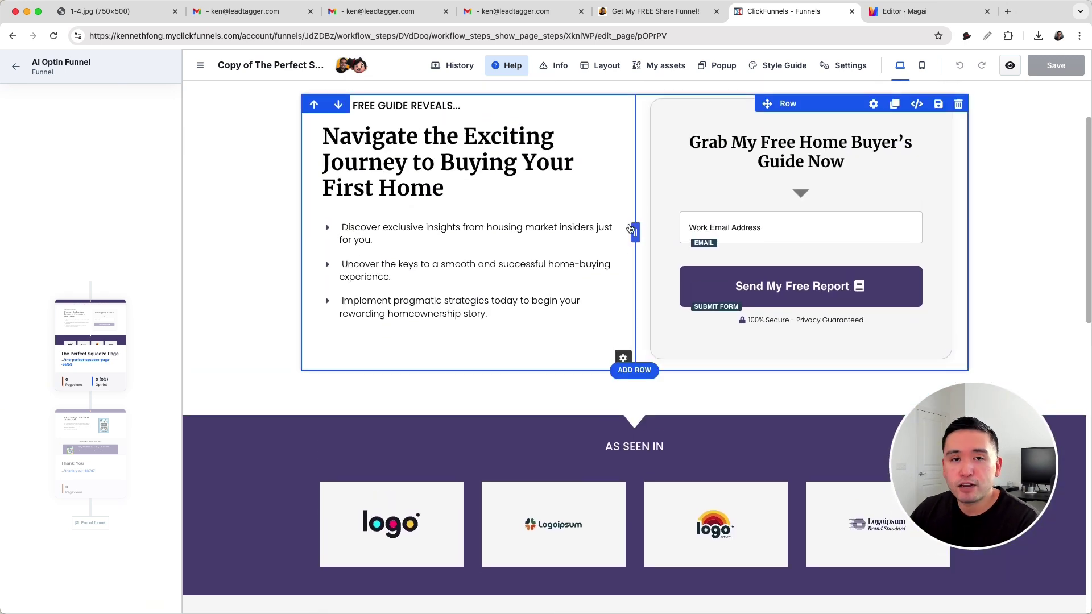
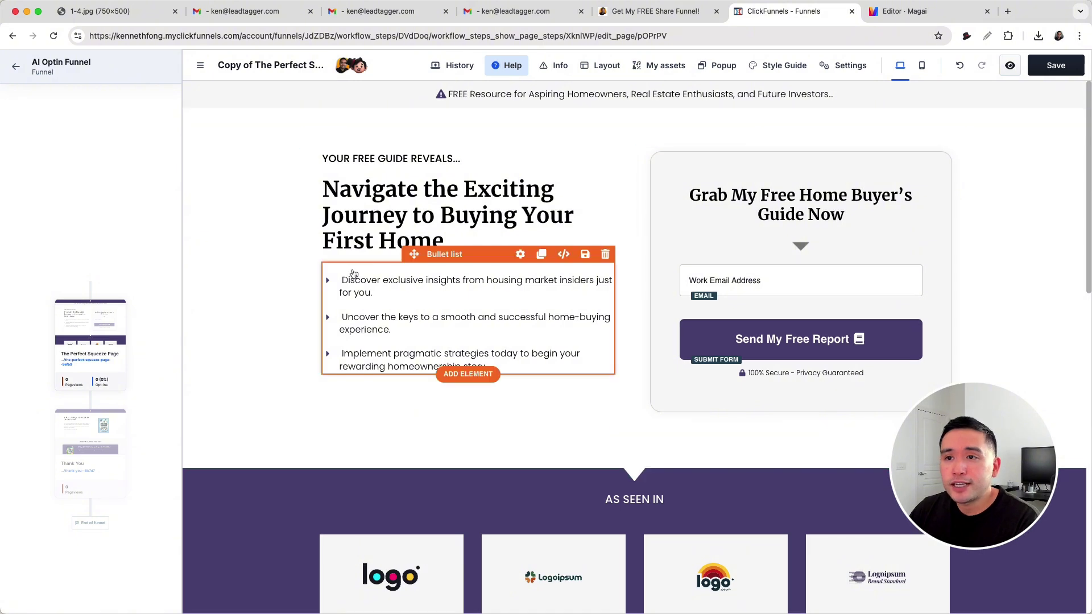
Step: In Magai, choose Ideogram 2.0 and enter a prompt for a simple, minimal real estate squeeze page background, subtle enough for legible text on top
left_click(887, 12)
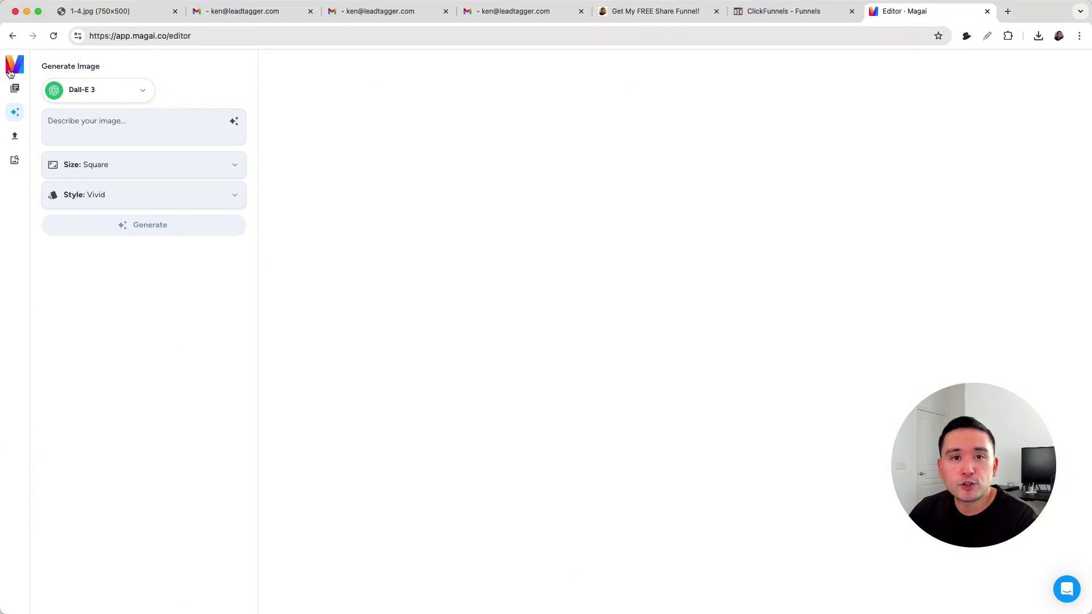
left_click(754, 14)
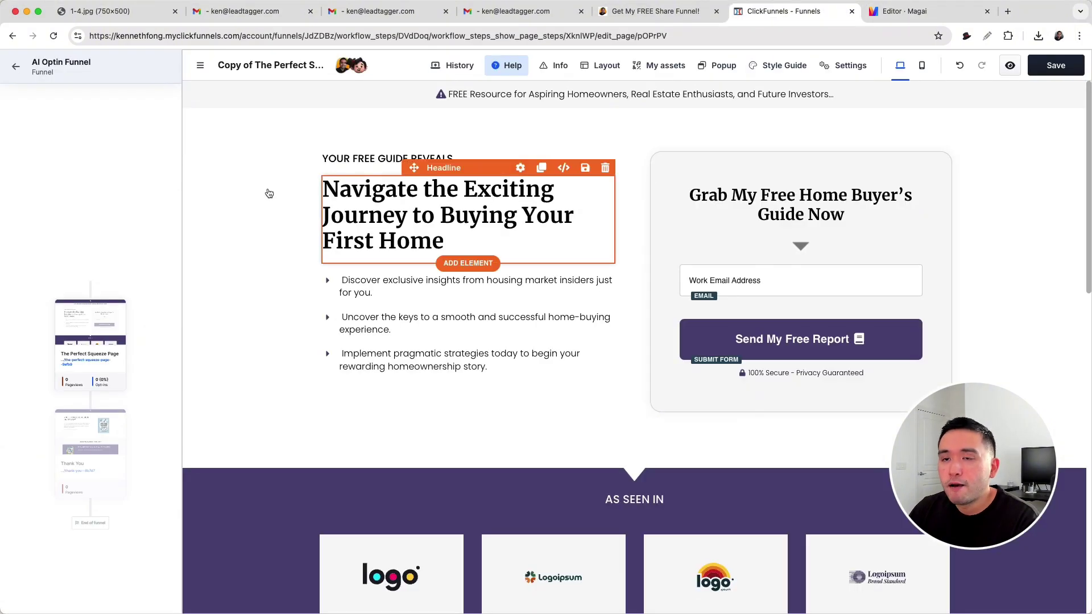
left_click(926, 12)
left_click(129, 98)
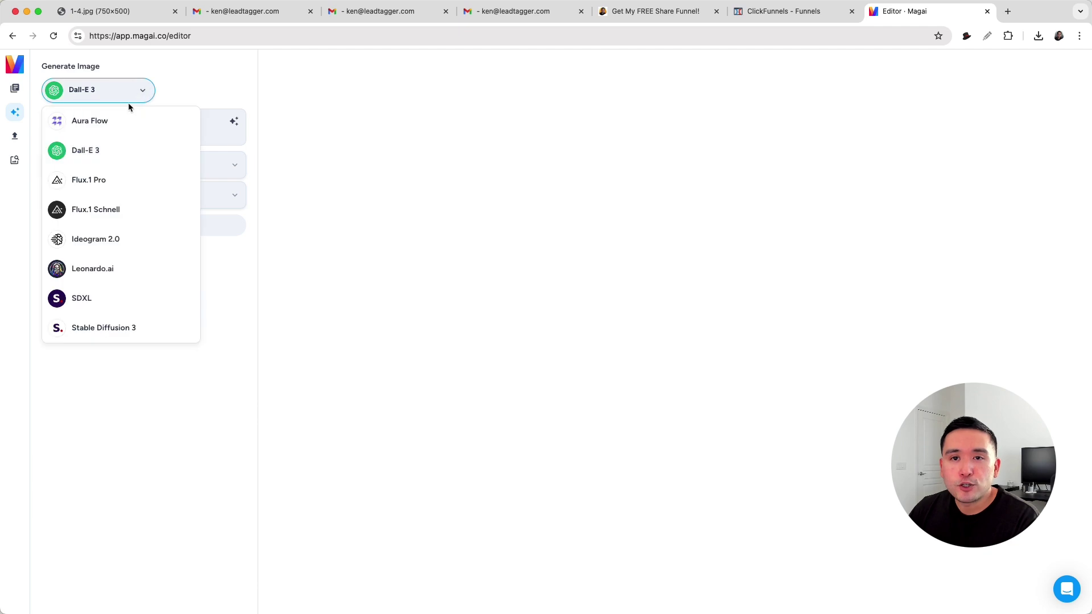
left_click(92, 247)
left_click(104, 135)
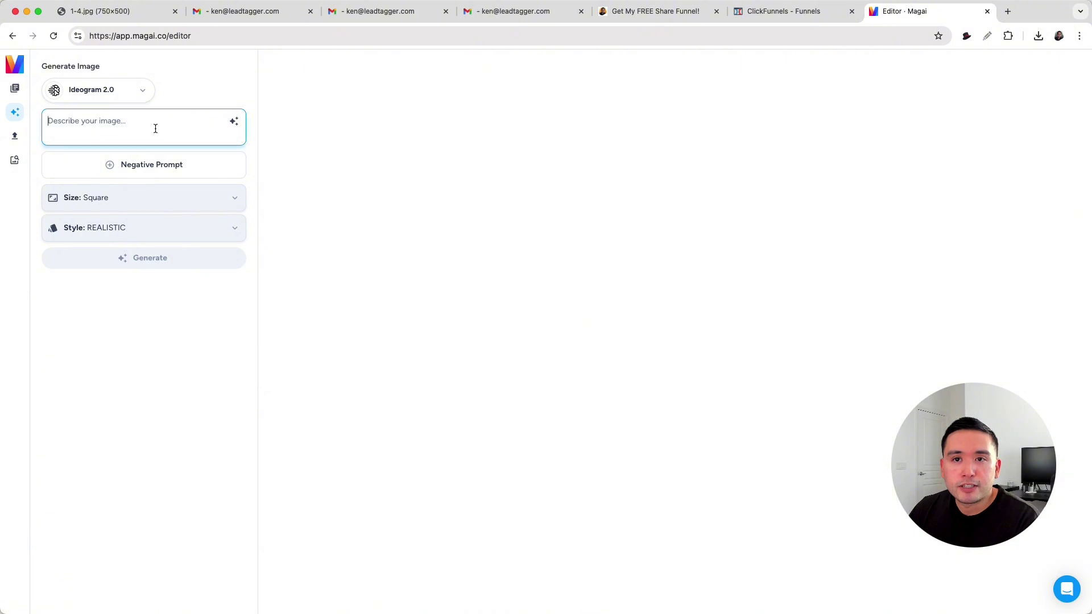
type("simple and minimal background image for a real estate squeeze page. The background is subtle enough so that text is legible on top of this background.")
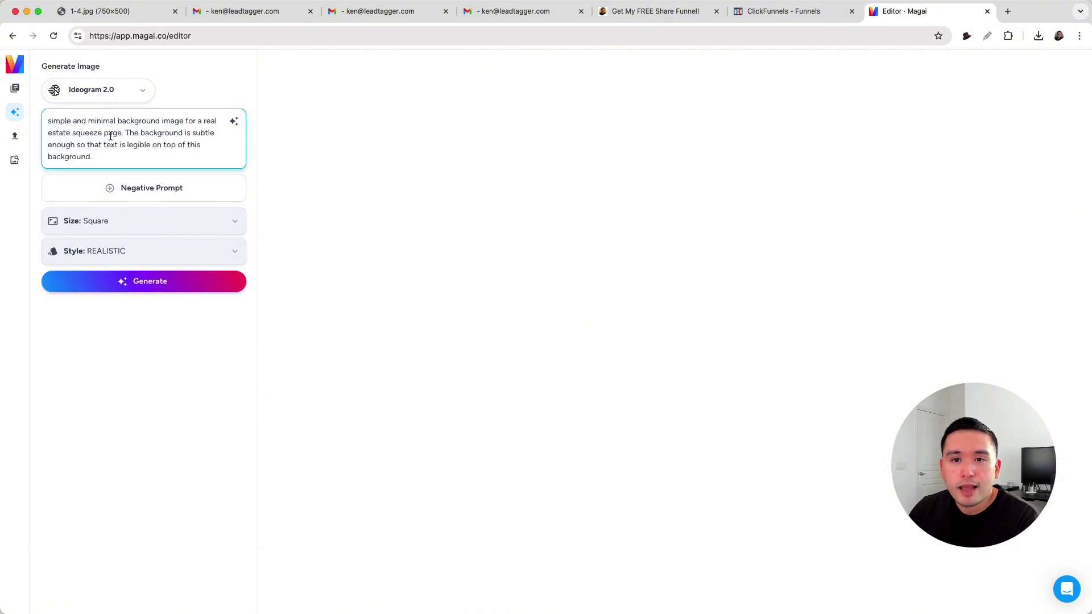
Step: Enhance the background prompt with AI and generate the image at Landscape size in the GENERAL style
left_click(234, 122)
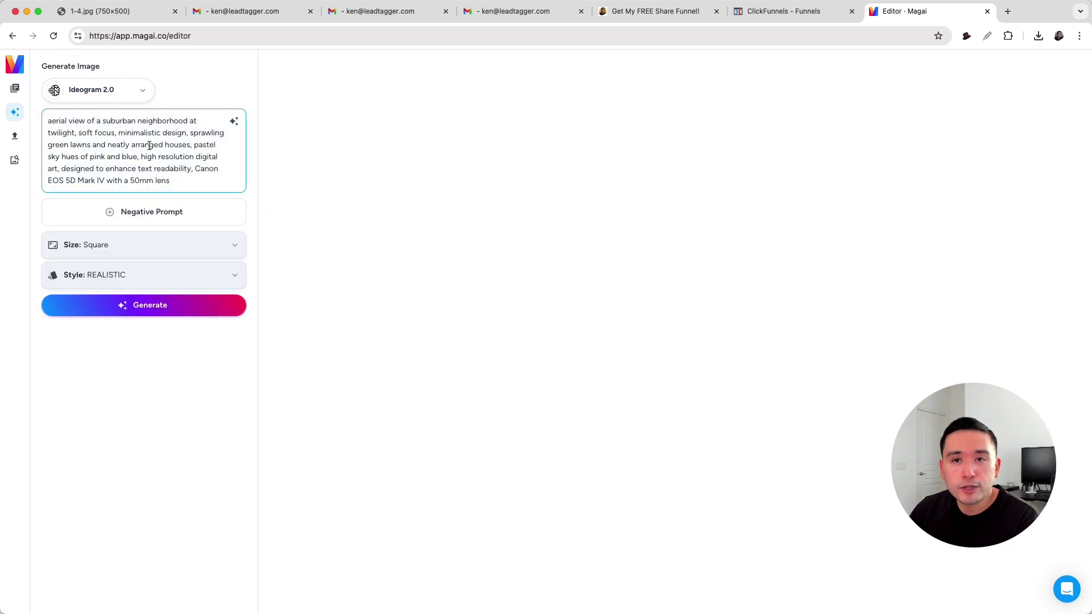
left_click(146, 245)
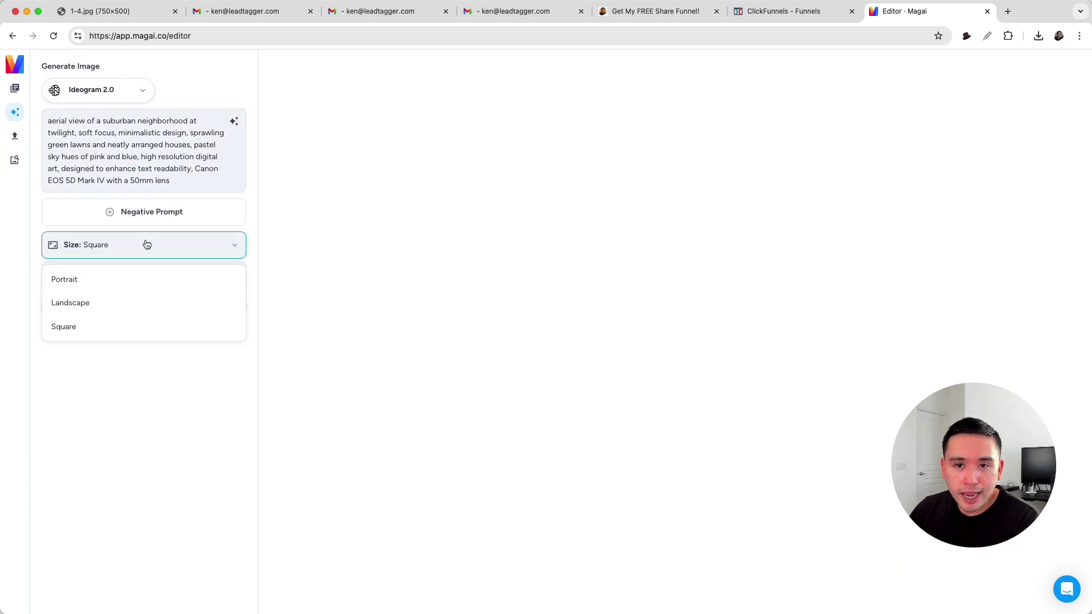
left_click(95, 302)
left_click(108, 286)
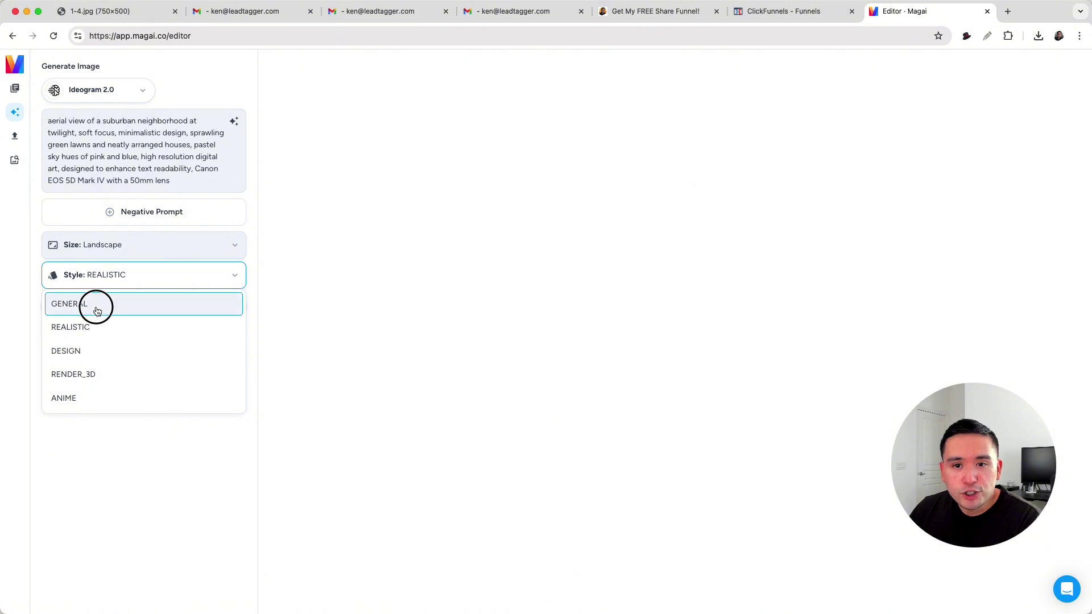
left_click(95, 305)
left_click(143, 307)
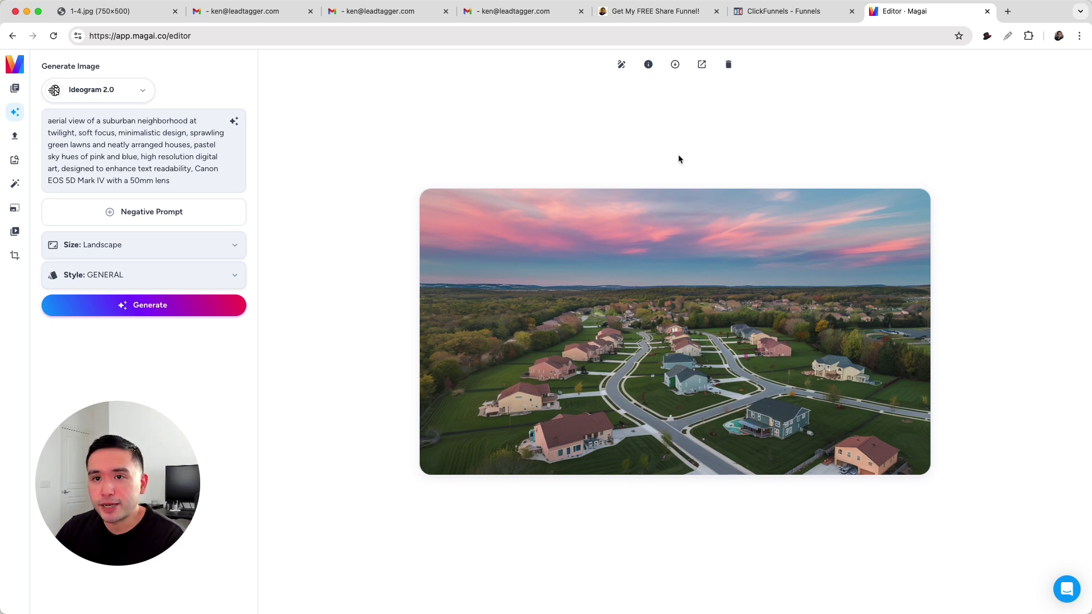
left_click(66, 122)
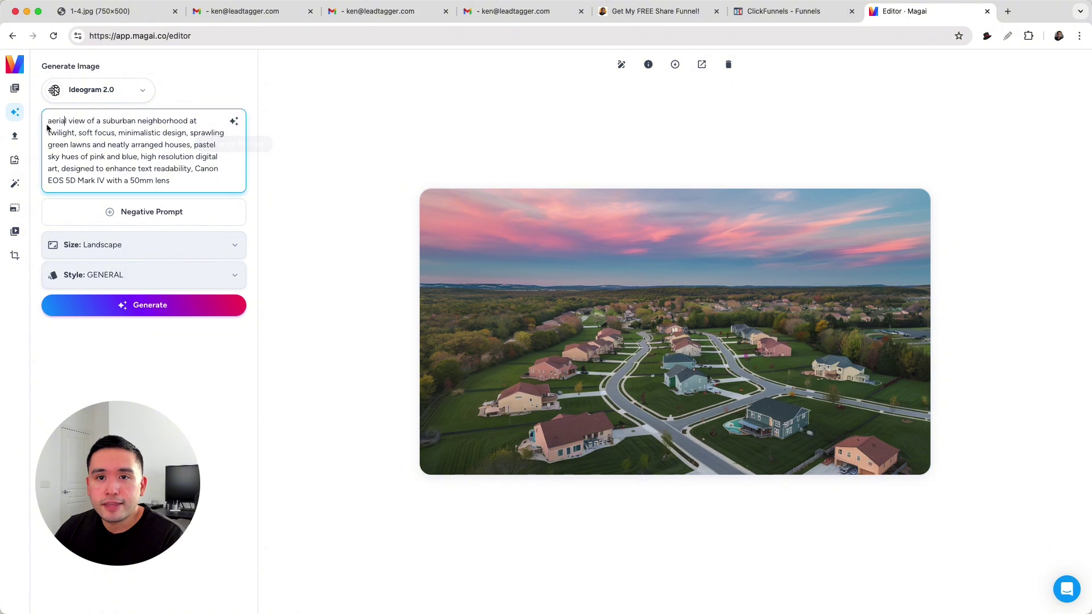
left_click_drag(48, 121, 185, 181)
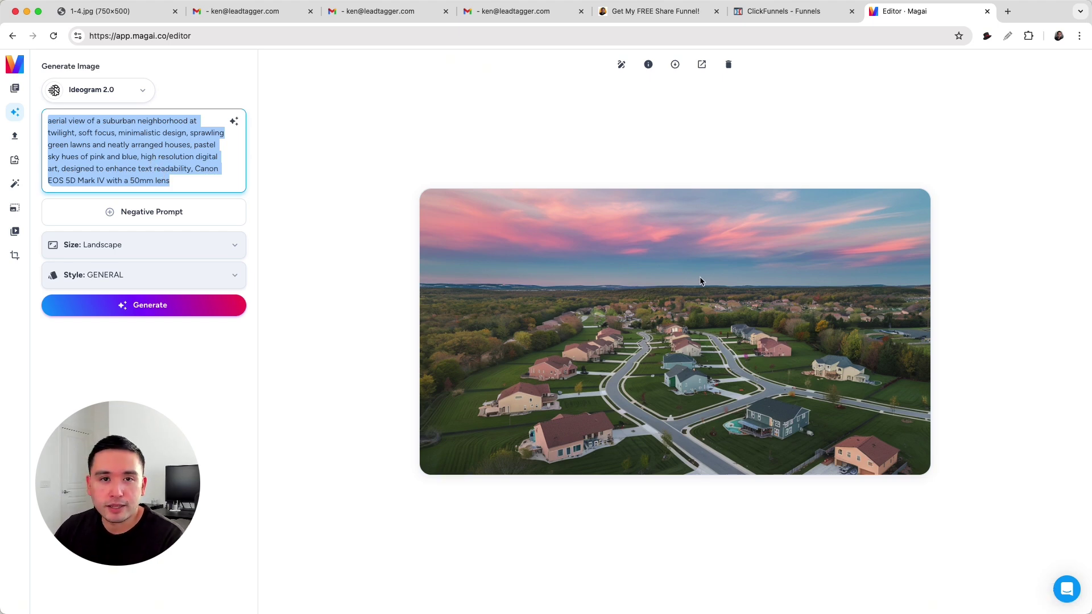
Step: Switch to ClickFunnels, enable the page body background, and upload and apply the generated neighborhood image
key("ctrl+shift+Tab")
left_click(843, 65)
left_click(857, 91)
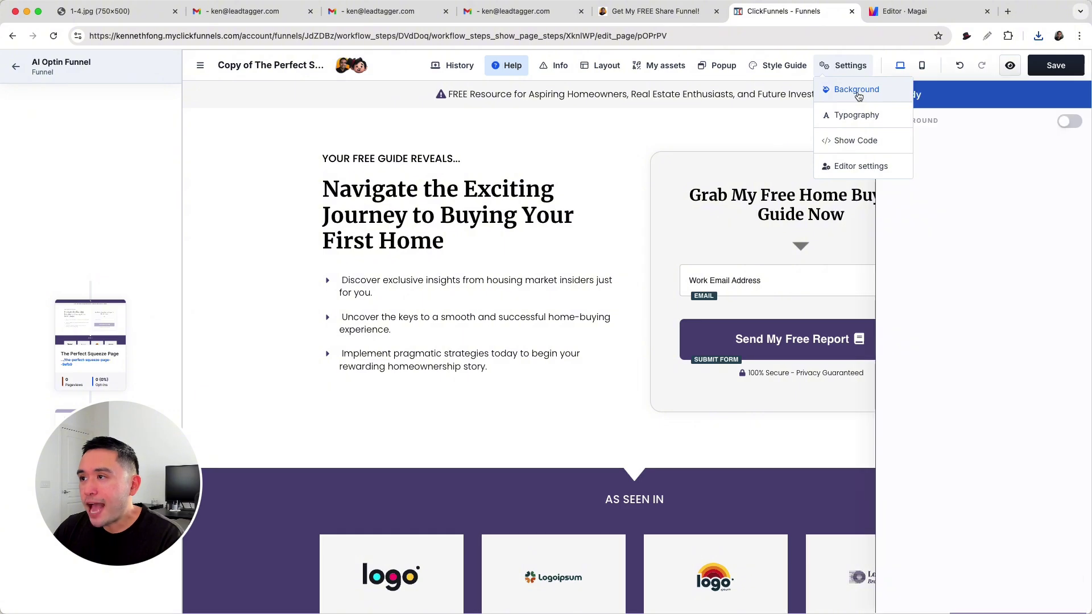
left_click(1069, 121)
left_click(1073, 148)
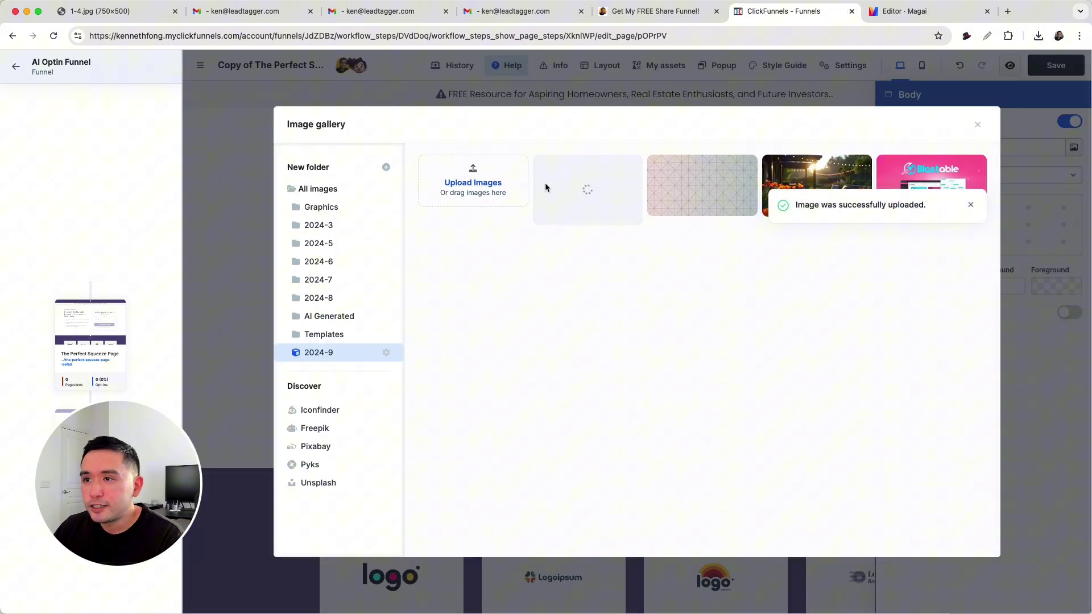
left_click(580, 190)
key("Escape")
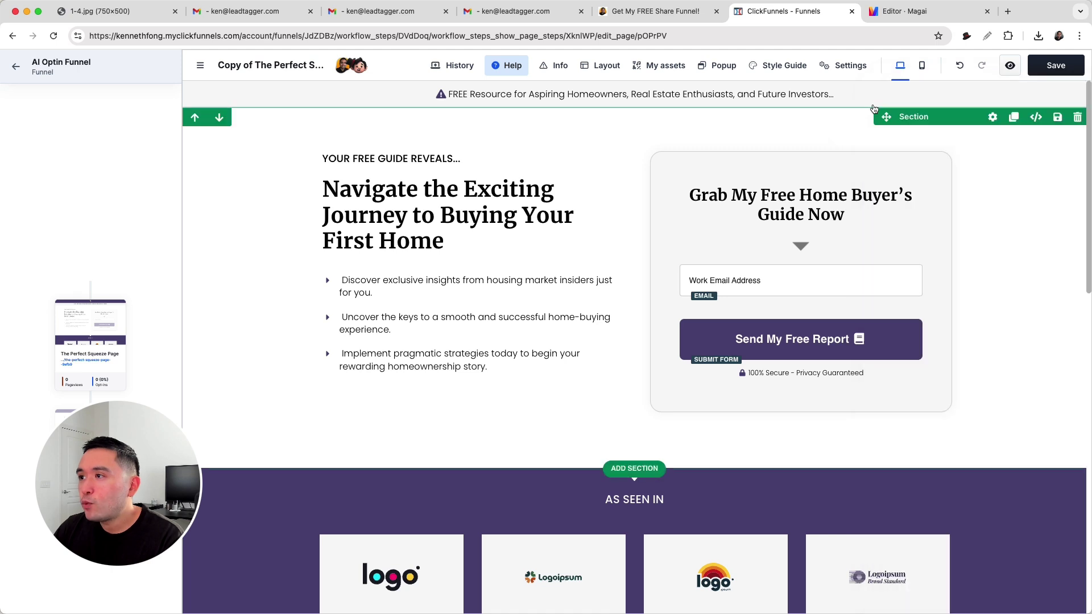
Step: Set the paint of the section holding the headline and opt-in form to None Background
left_click(992, 118)
left_click(1010, 201)
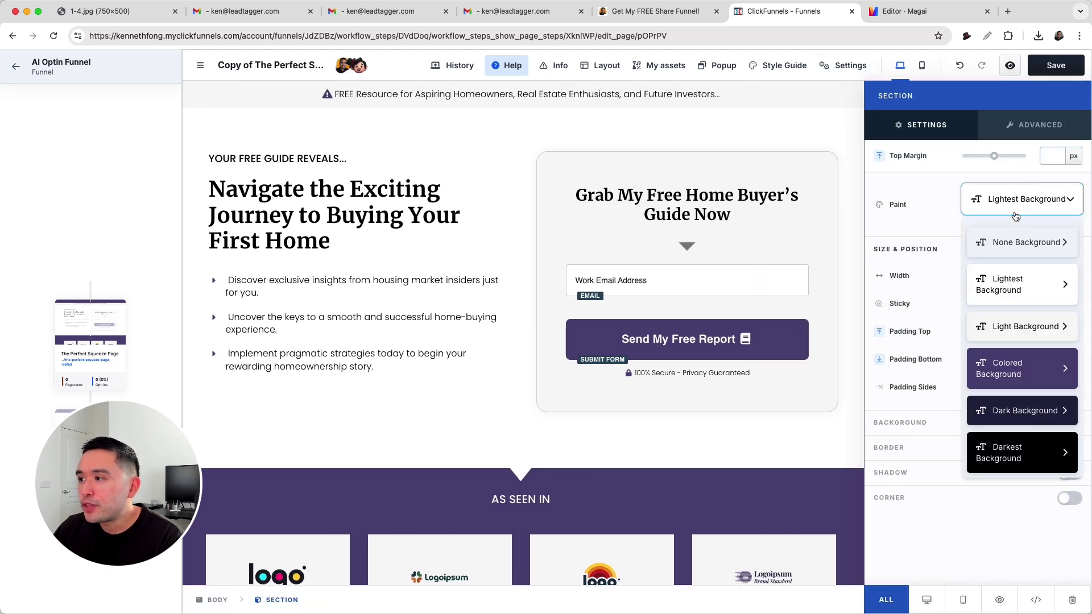
left_click(1015, 237)
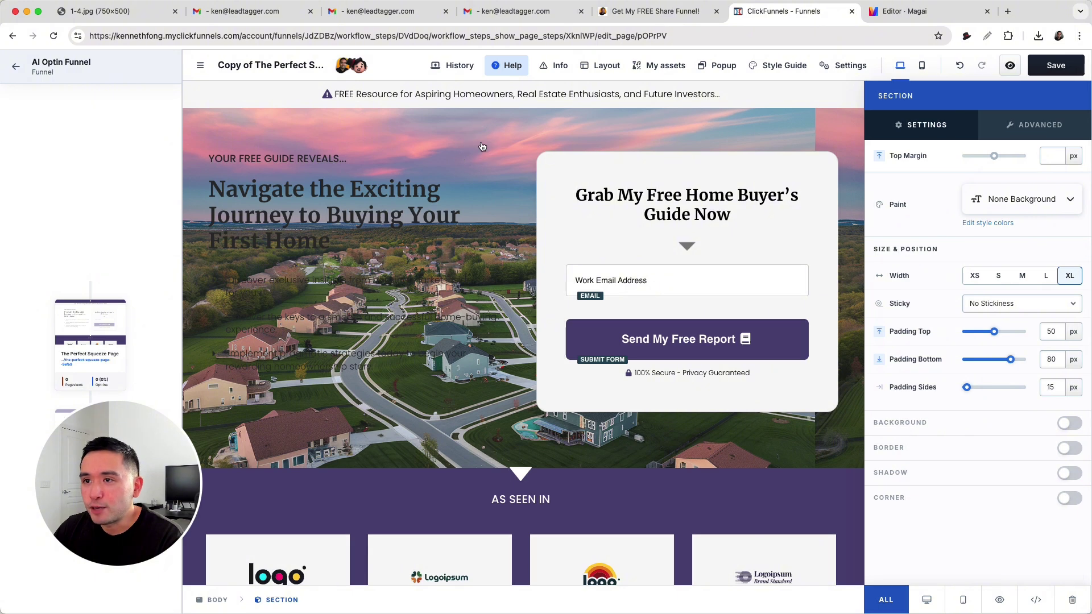
key("Escape")
Step: Set the body background image style to Full Center (Parallax) and its foreground overlay to black 000000 at 60% alpha
left_click(847, 65)
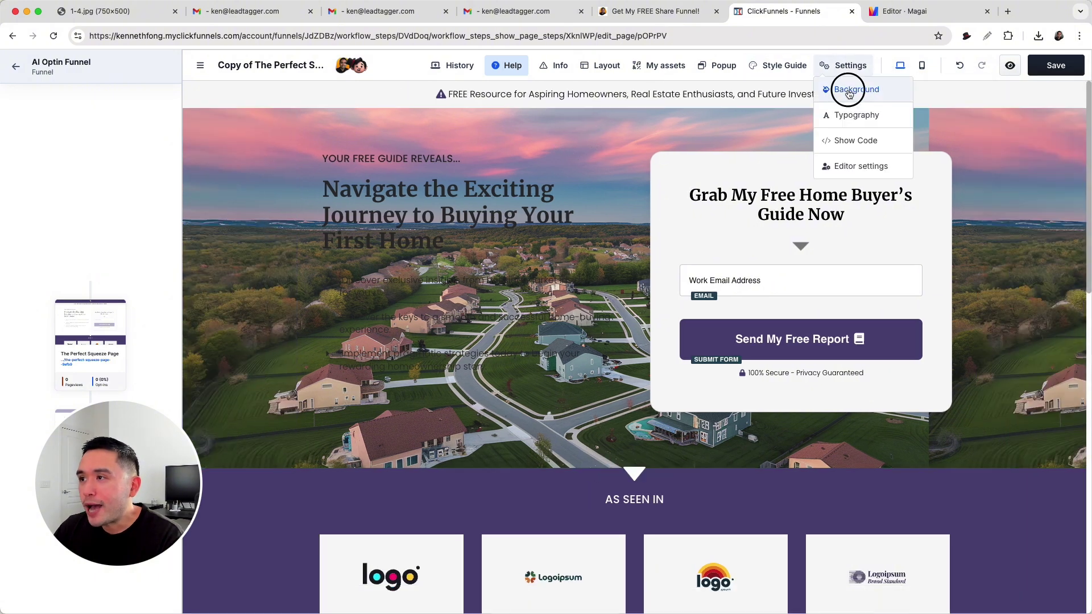
left_click(844, 88)
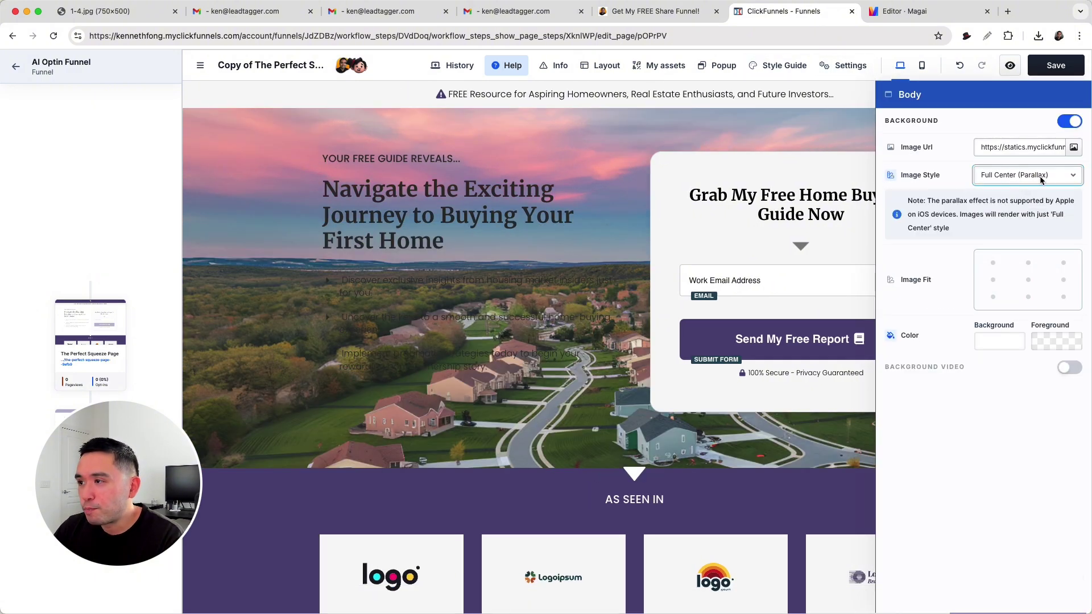
left_click(1057, 344)
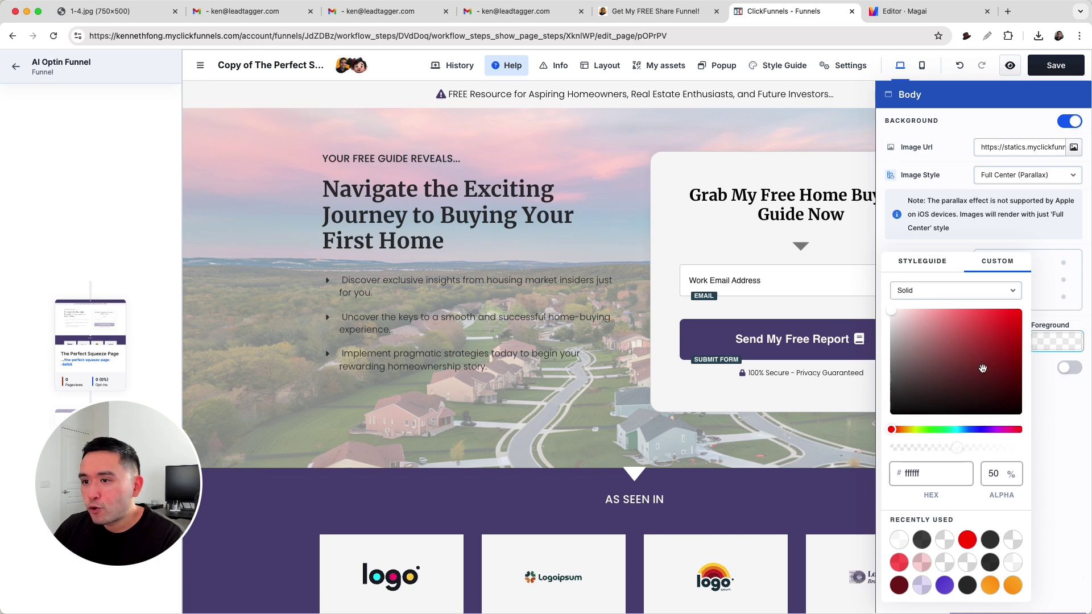
left_click_drag(904, 344, 875, 432)
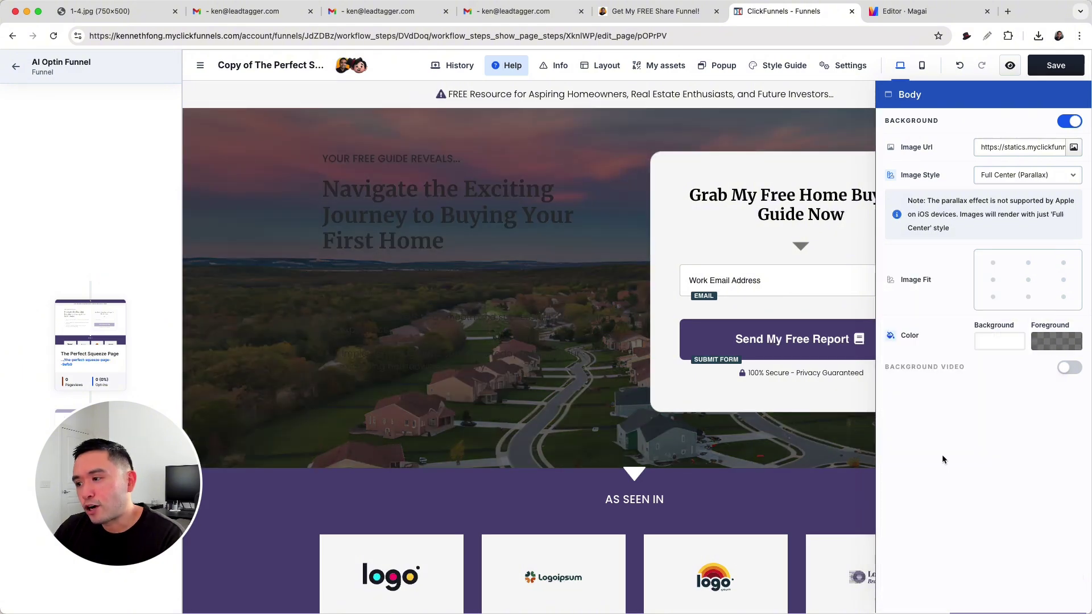
left_click(1050, 341)
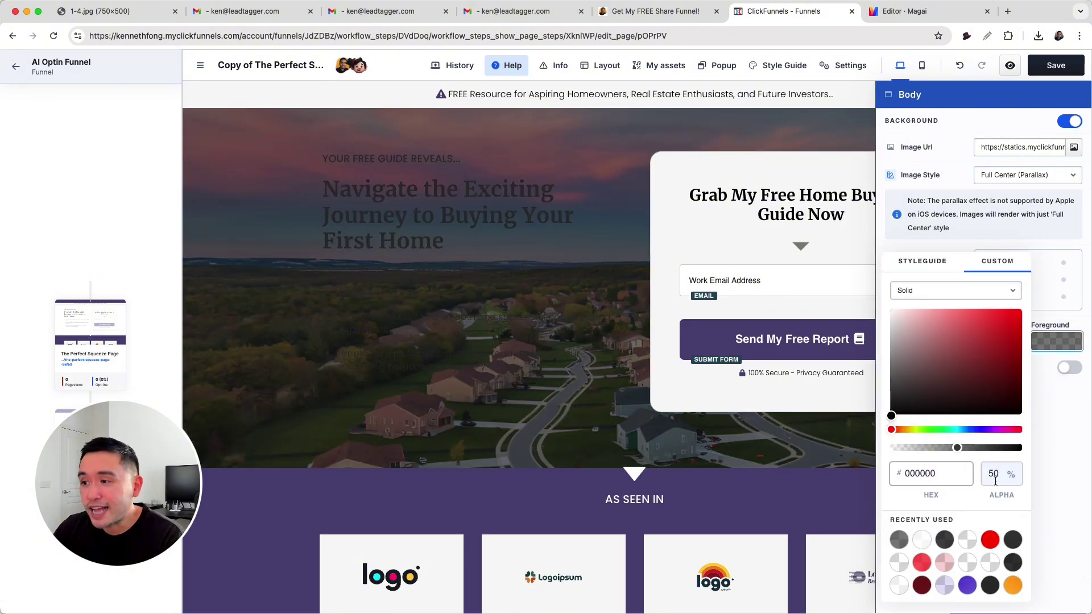
mouse_move(958, 450)
left_mouse_down()
mouse_move(936, 452)
mouse_move(979, 449)
mouse_move(969, 451)
left_mouse_up()
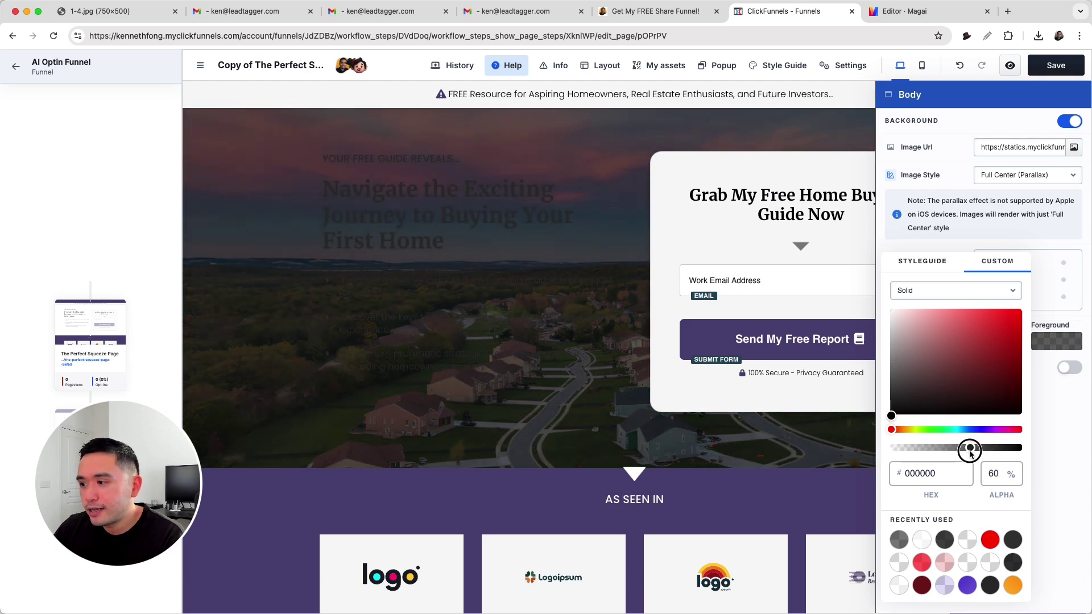
left_click(1050, 430)
Step: Change the text color of the "YOUR FREE GUIDE REVEALS..." sub headline to white
left_click(797, 171)
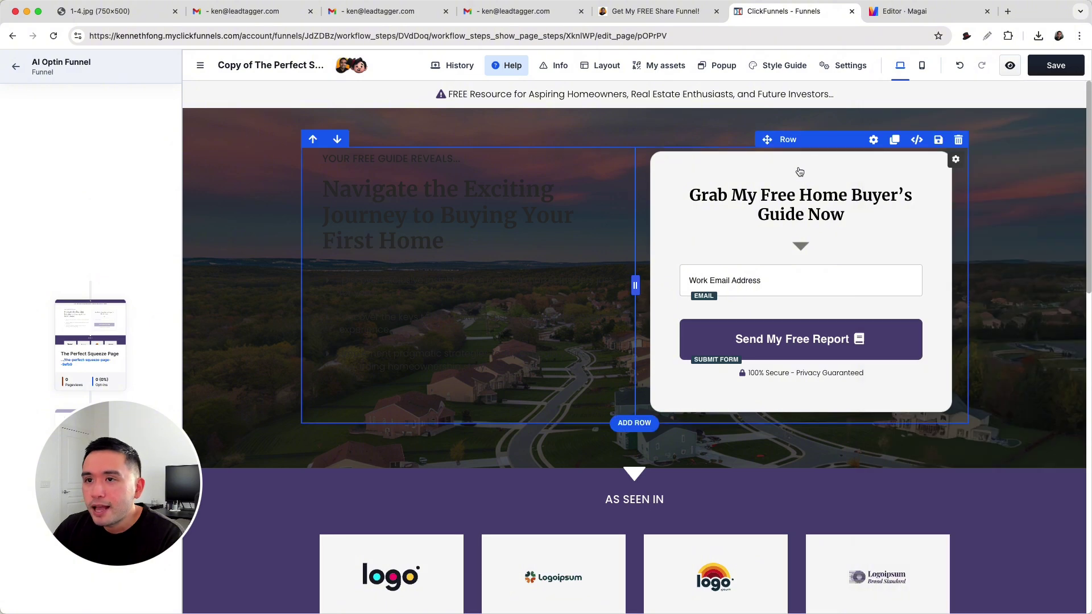
left_click(516, 145)
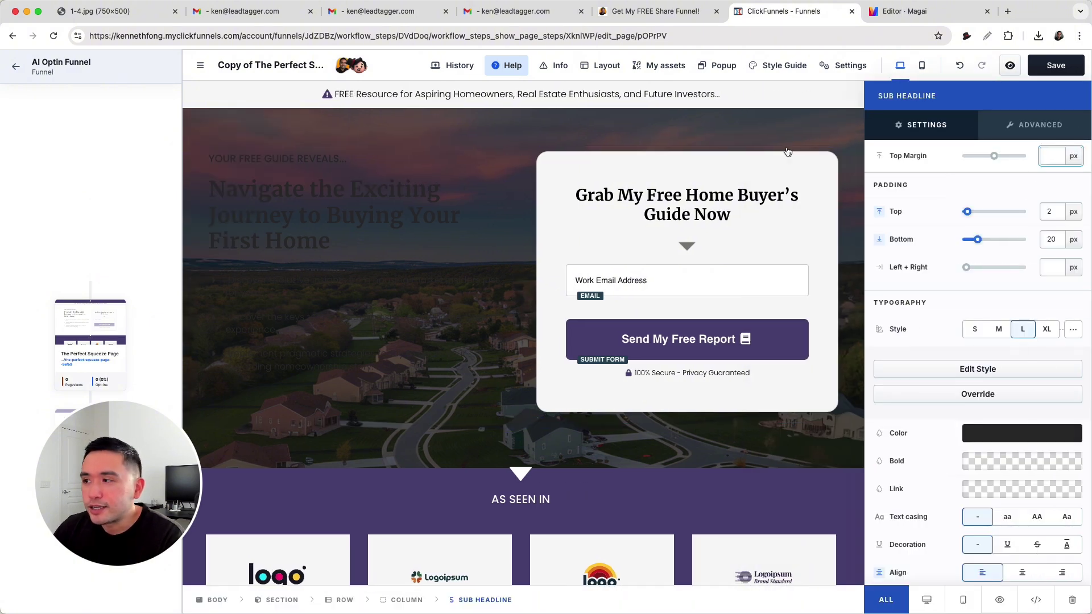
left_click(1001, 432)
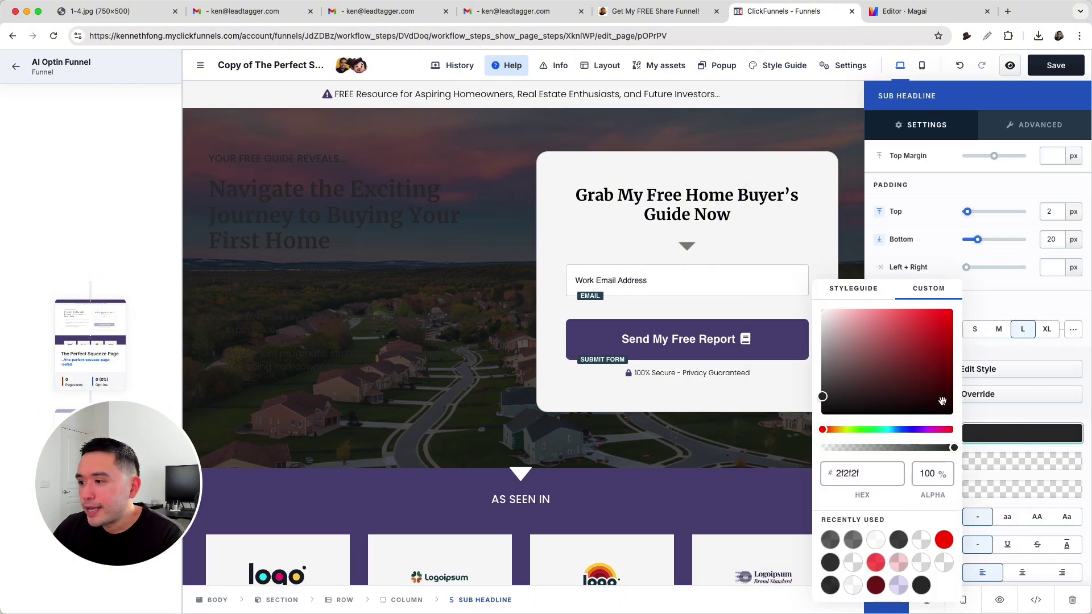
left_click(852, 287)
left_click(831, 471)
left_click(420, 179)
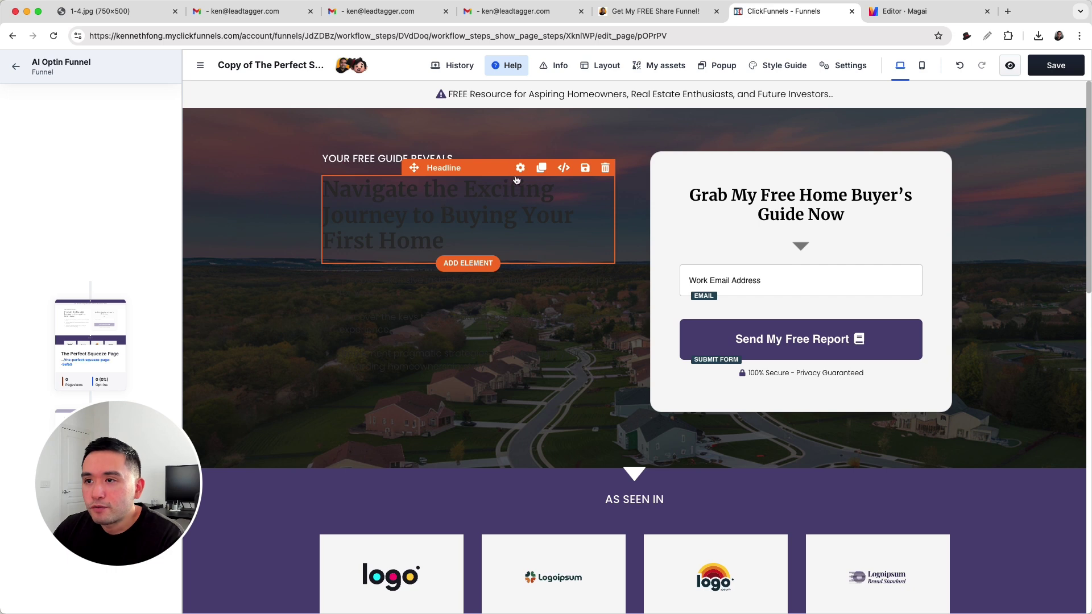
Step: Change the color of the main headline and of the bullet list below it to white
left_click(521, 168)
left_click(1012, 432)
left_click(831, 531)
left_click(569, 432)
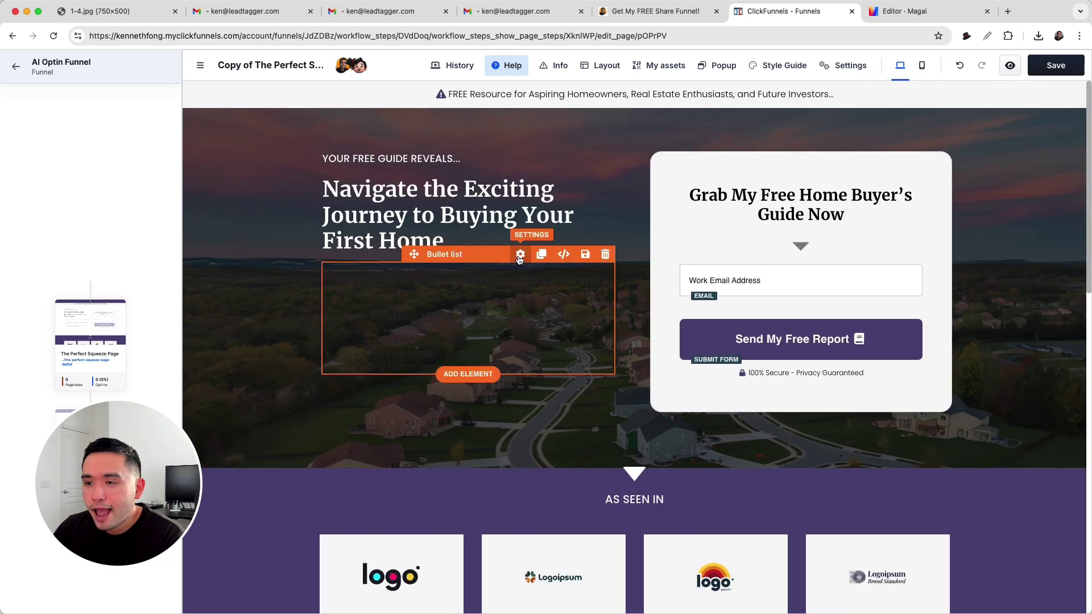
left_click(519, 255)
scroll(1007, 489, "down", 5)
left_click(569, 432)
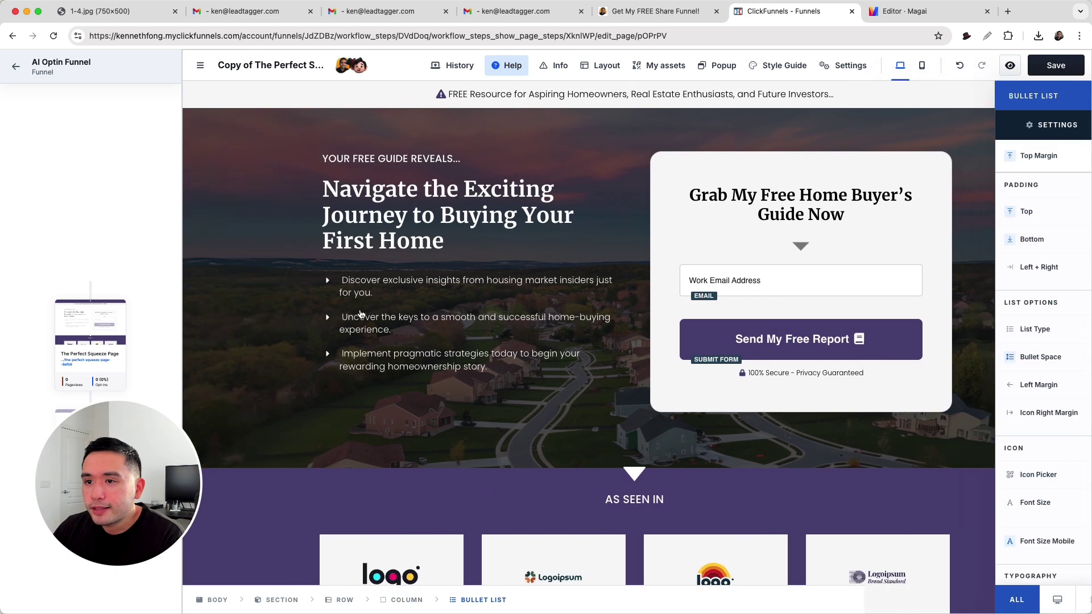
Step: Set the typography style of the bullet list to XL
left_click(520, 254)
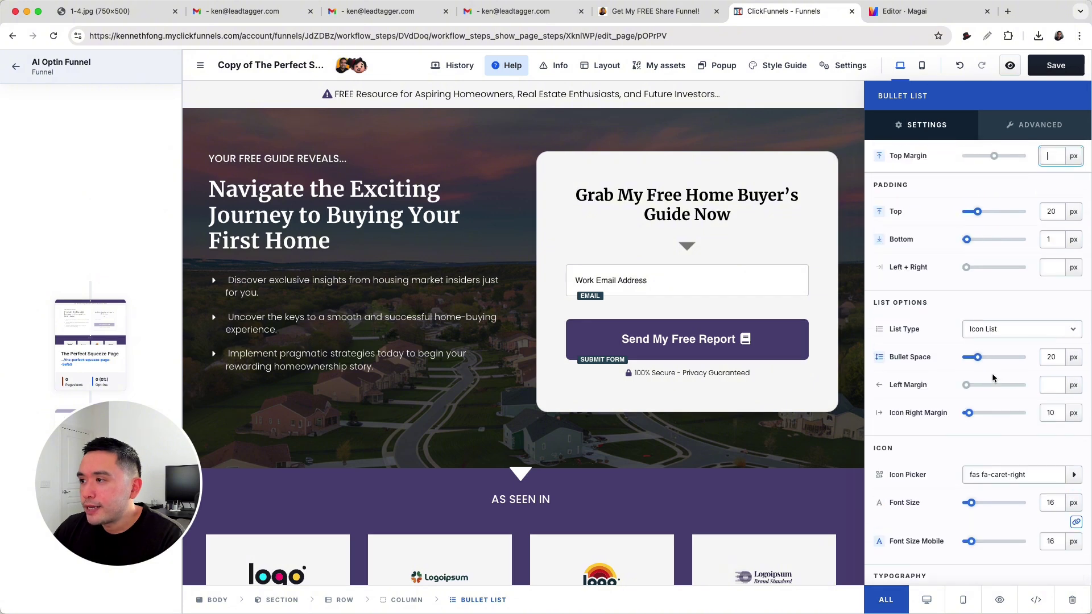
scroll(994, 380, "down", 5)
scroll(1012, 347, "down", 2)
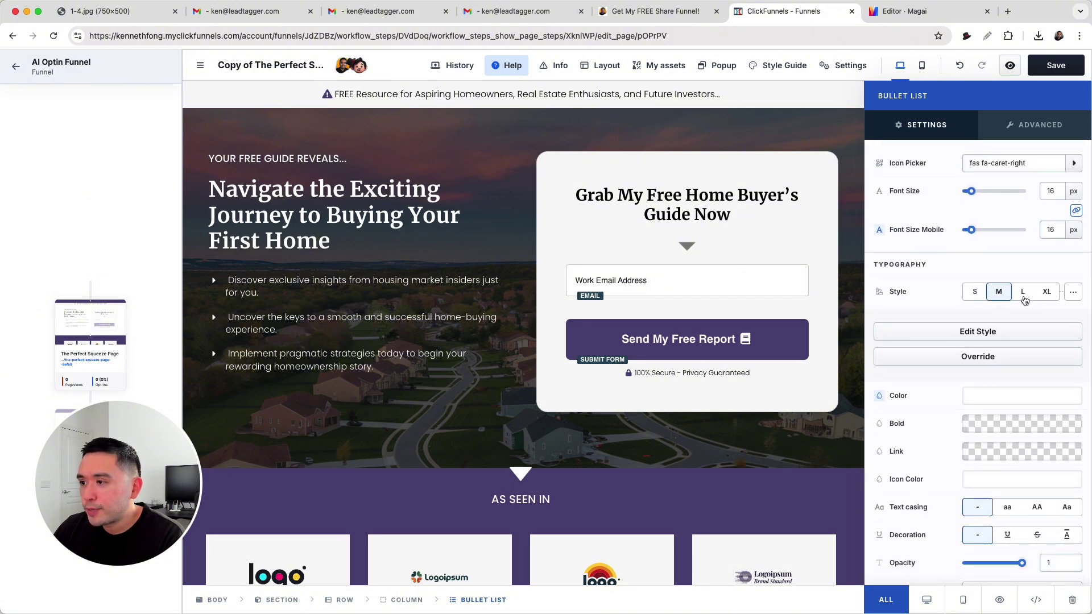
left_click(1022, 294)
left_click(1046, 292)
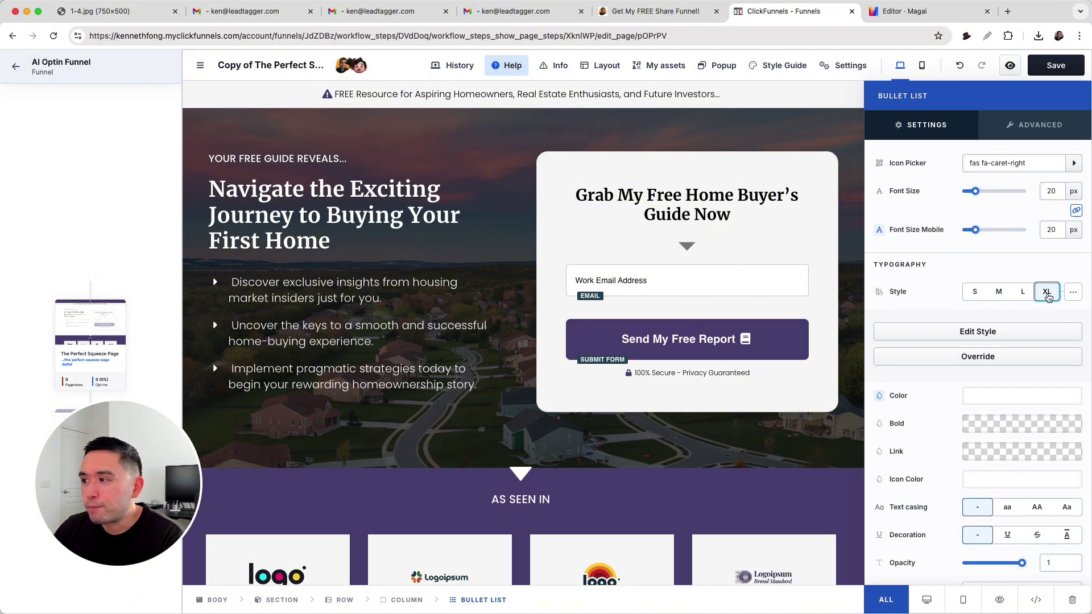
left_click(400, 397)
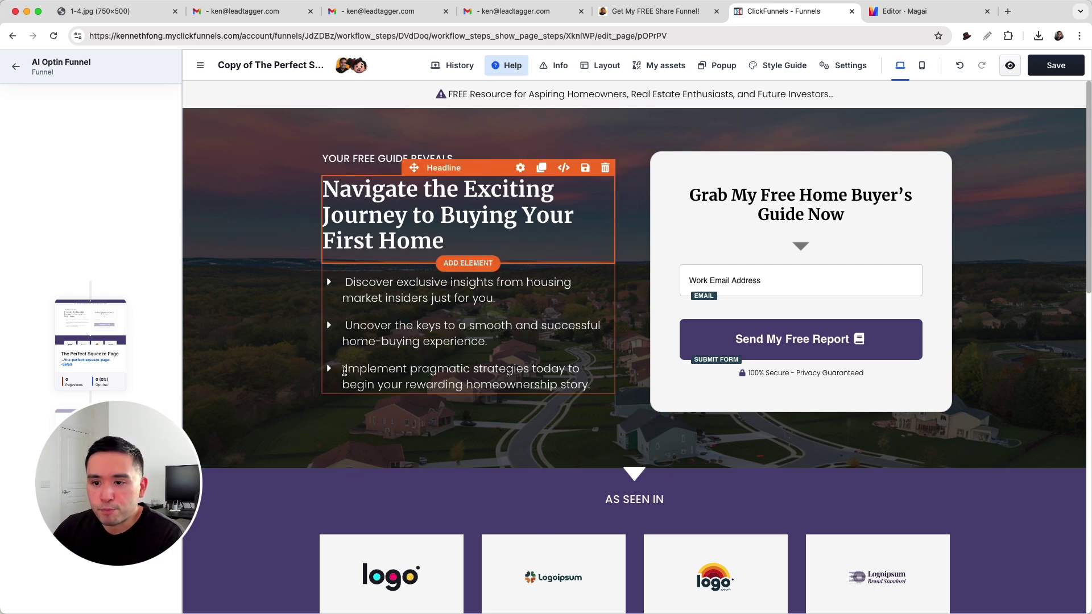
scroll(795, 256, "down", 1)
scroll(739, 349, "down", 3)
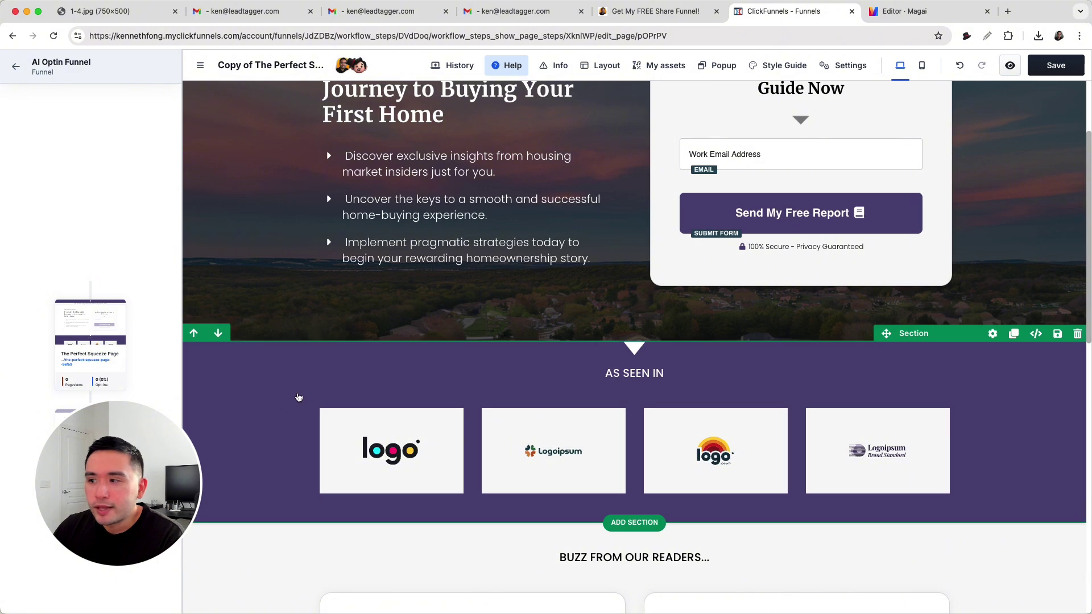
scroll(276, 408, "down", 12)
scroll(278, 410, "up", 15)
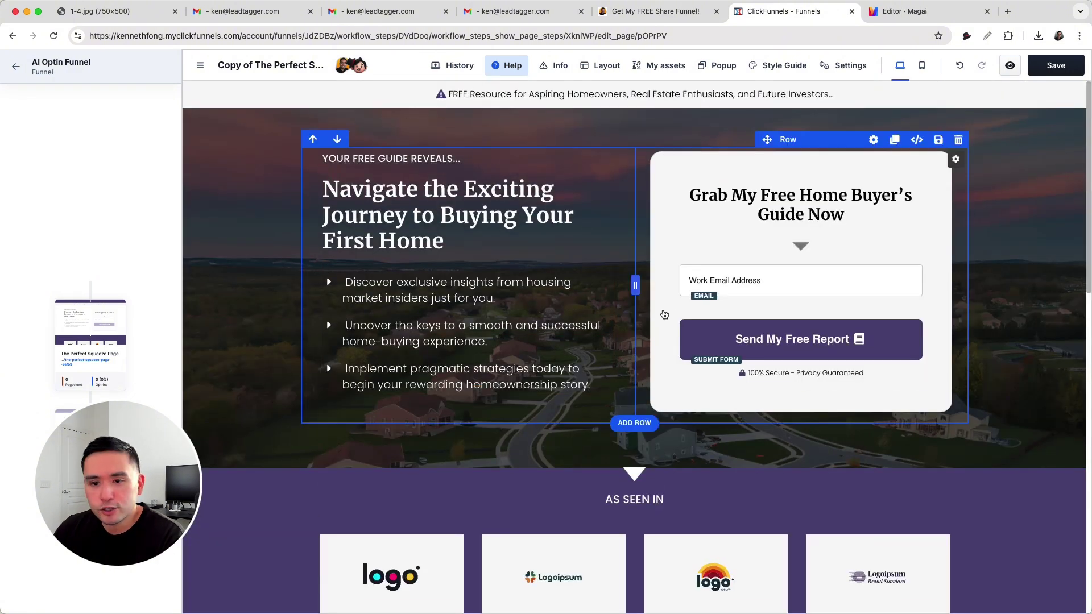
Step: Have Napoleon "rewrite the headline and mention the downloadable buyer's guide PDF", and apply its extended-length version to the main headline
left_click(364, 190)
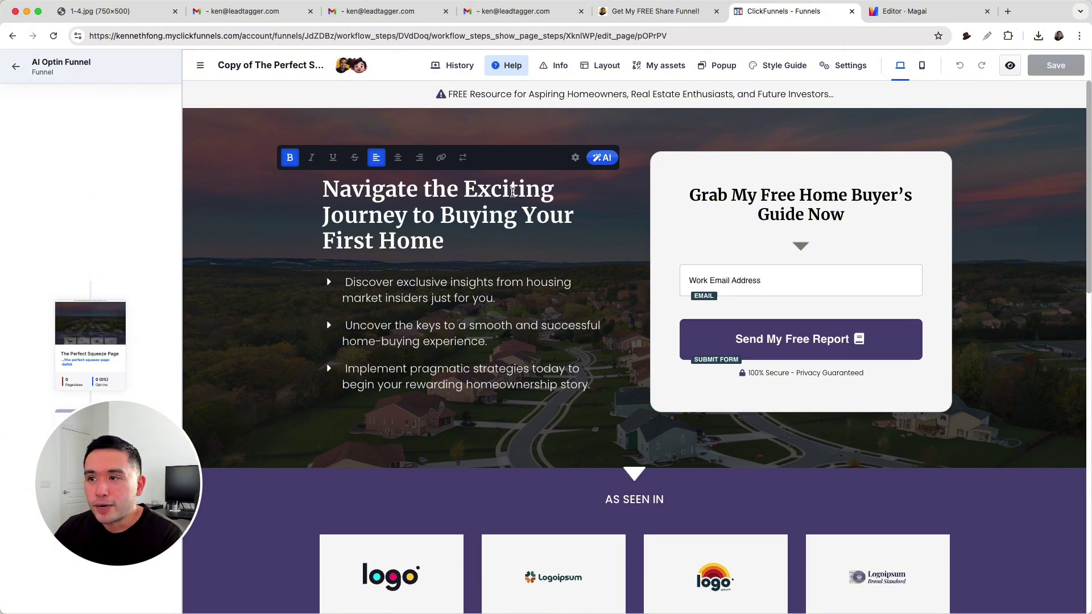
left_click(601, 158)
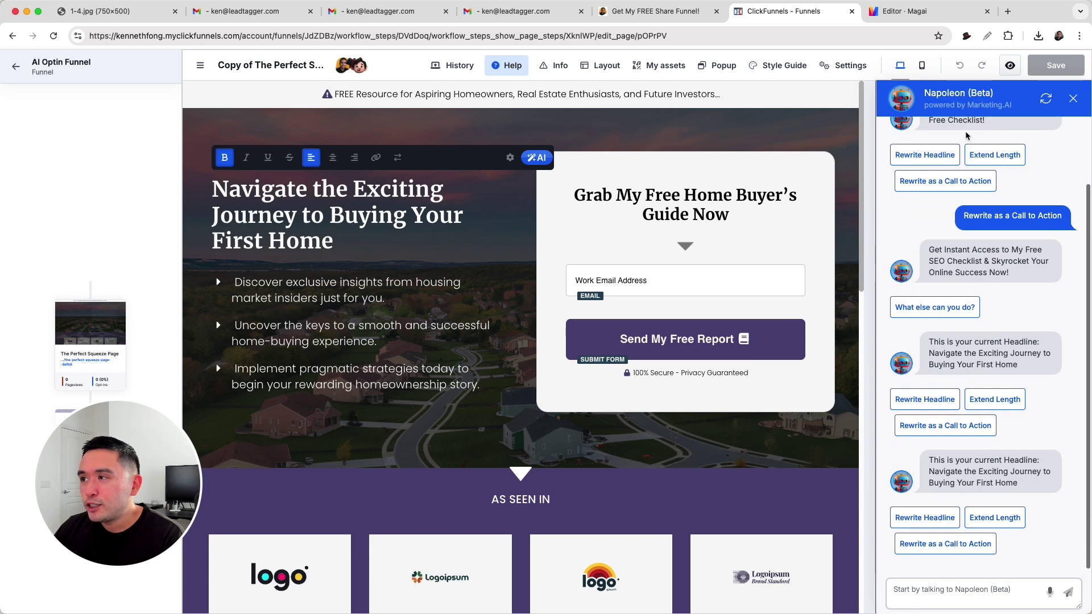
scroll(992, 310, "down", 2)
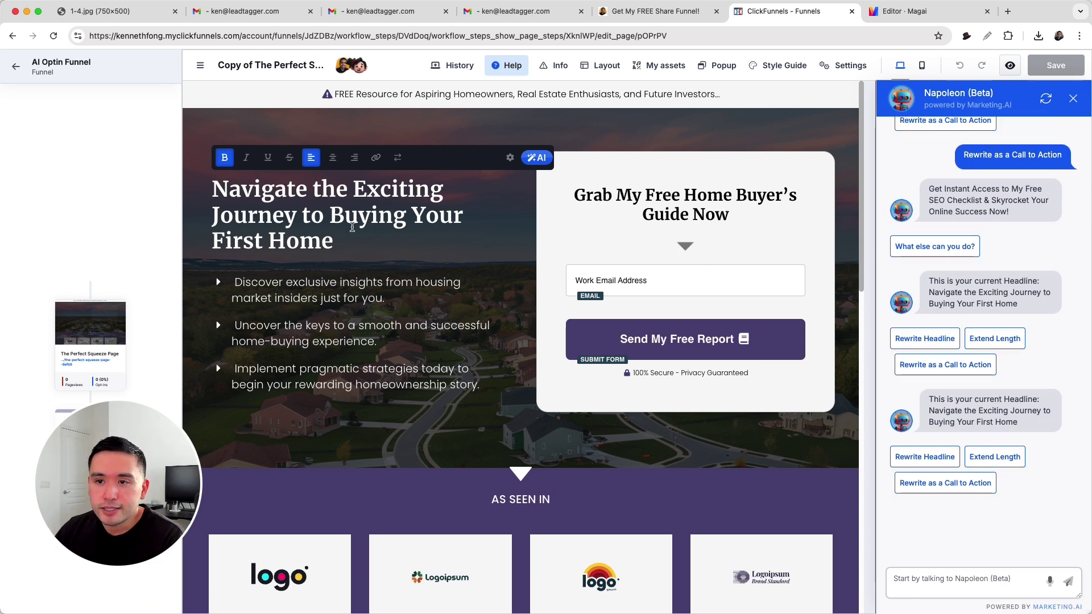
left_click(964, 579)
type("rewrite the headline and mention the downloadable buyer's guide PDF")
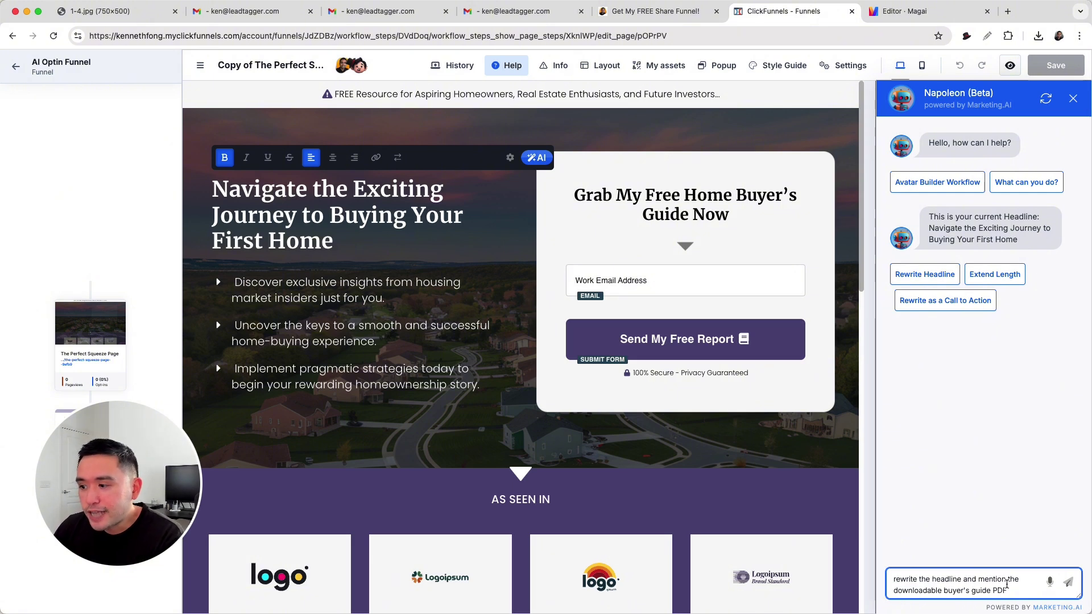
left_click(1068, 582)
left_click(992, 430)
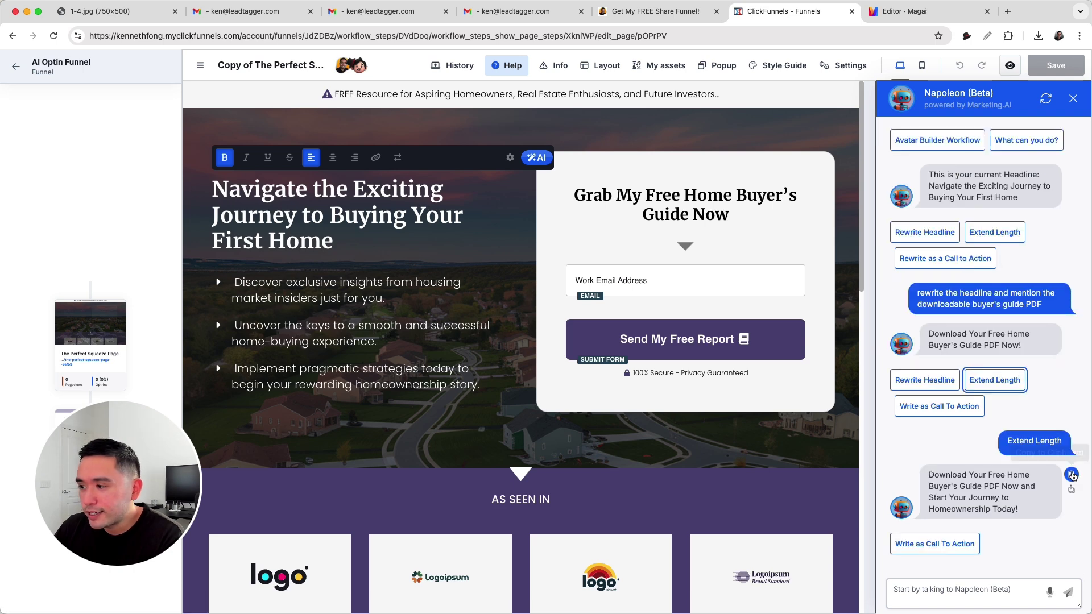
left_click(1072, 481)
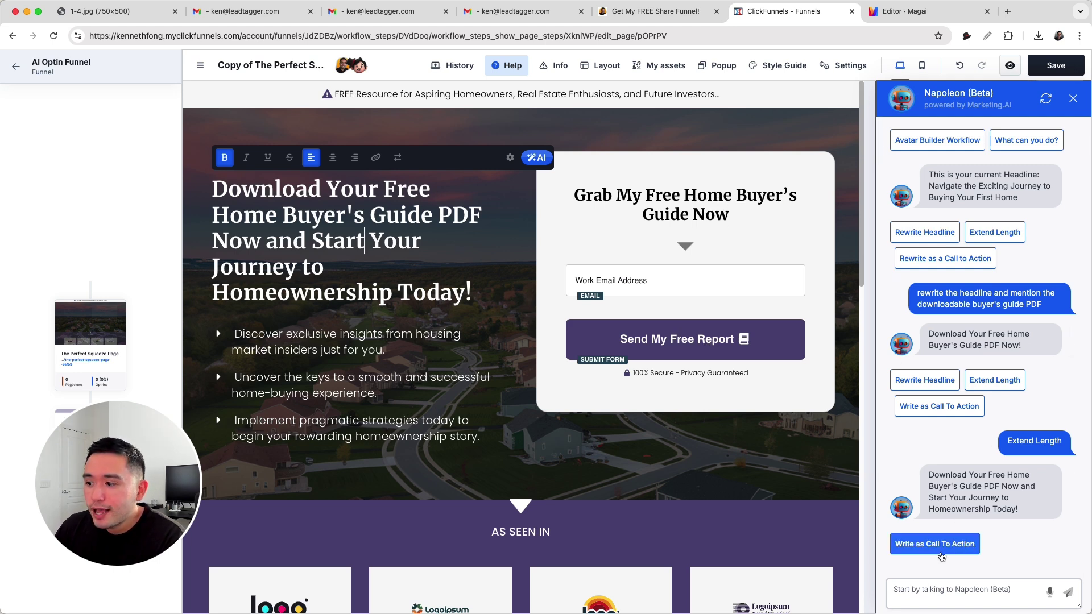
Step: Have Napoleon write the headline as a call to action, and replace the opt-in form's headline with that version
left_click(920, 550)
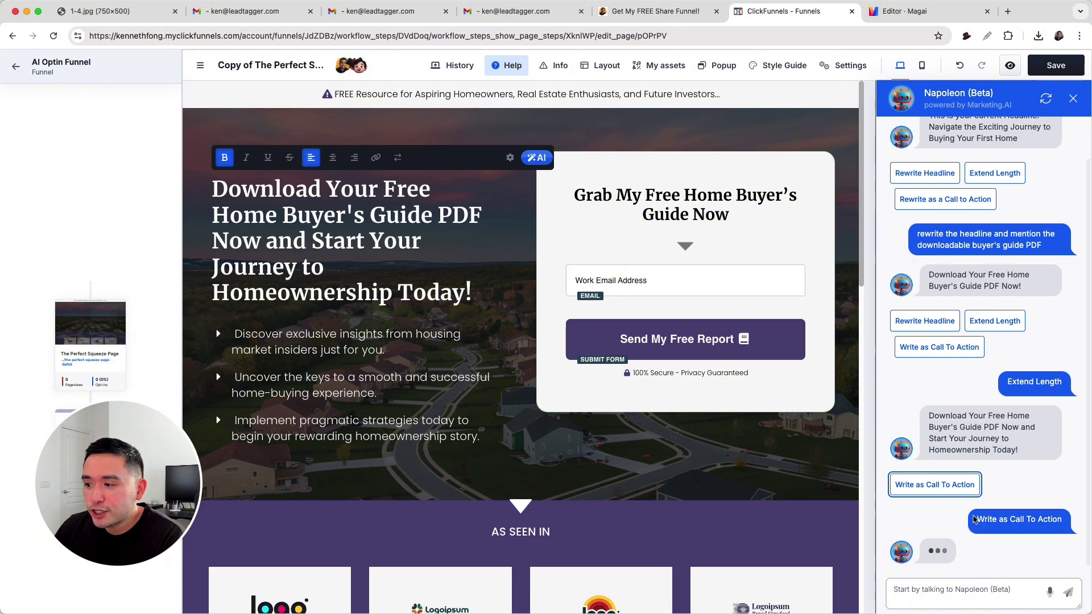
left_click(729, 217)
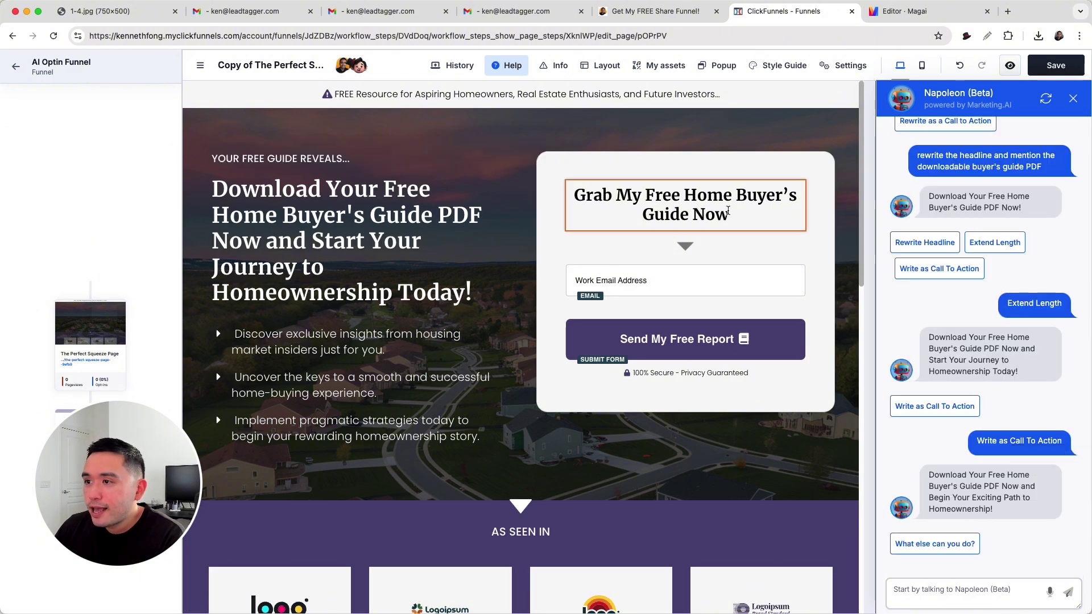
triple_click(724, 216)
key("super+v")
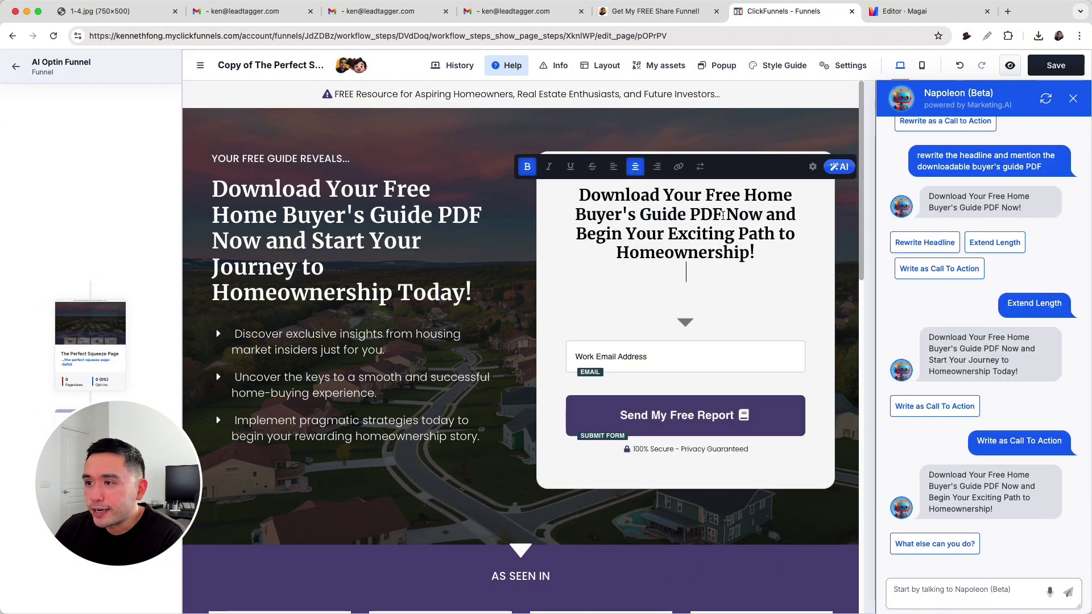
key("BackSpace")
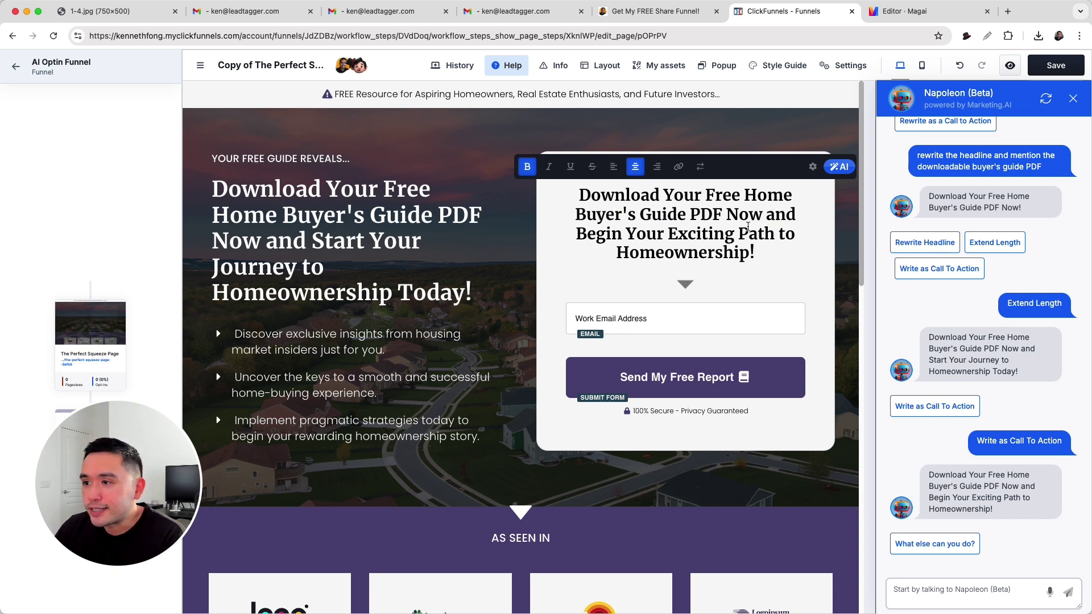
Step: Set the text of the form's submit button to "Get My FREE Buyer's Guide Now!", reusing "Buyer's Guide" from the form headline
left_click_drag(575, 215, 686, 216)
left_click(720, 378)
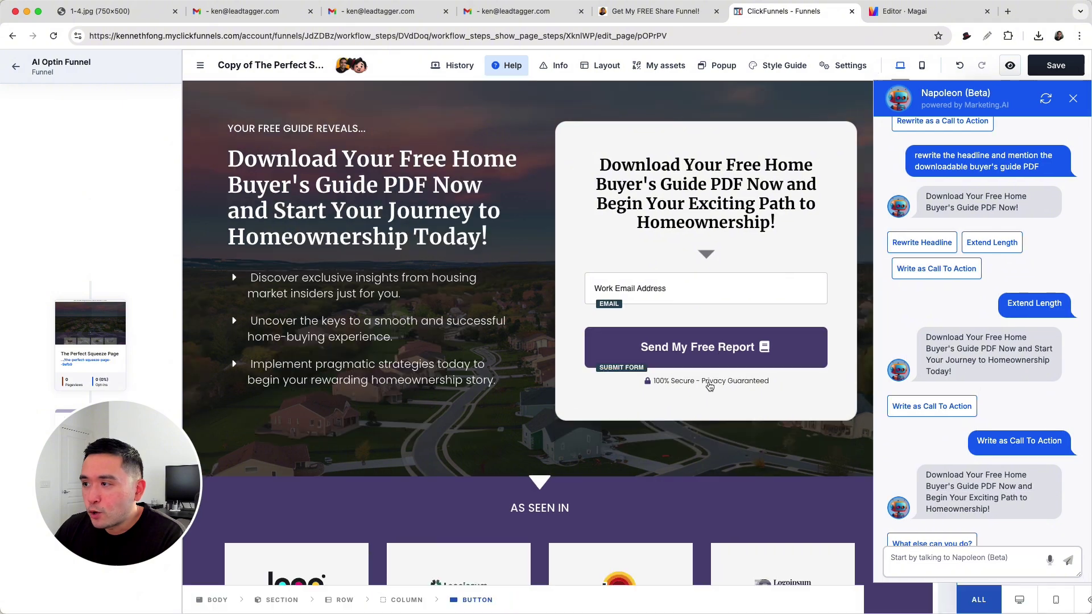
key("super+a")
key("super+v")
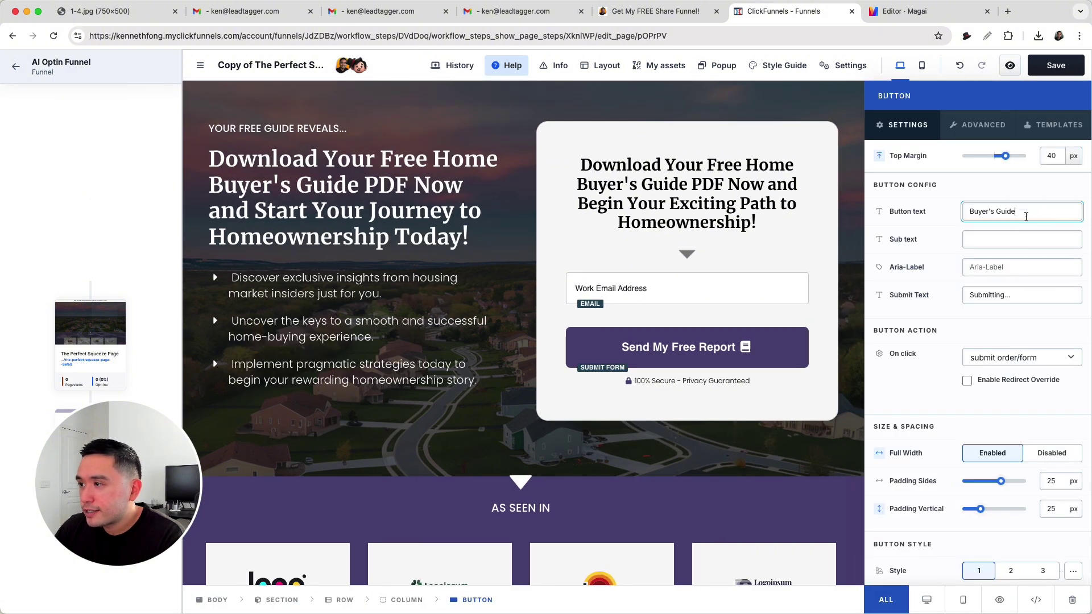
key("super+Left")
type("Get FREE")
key("Left")
key("Left")
key("Left")
key("Left")
key("Left")
type("My  ")
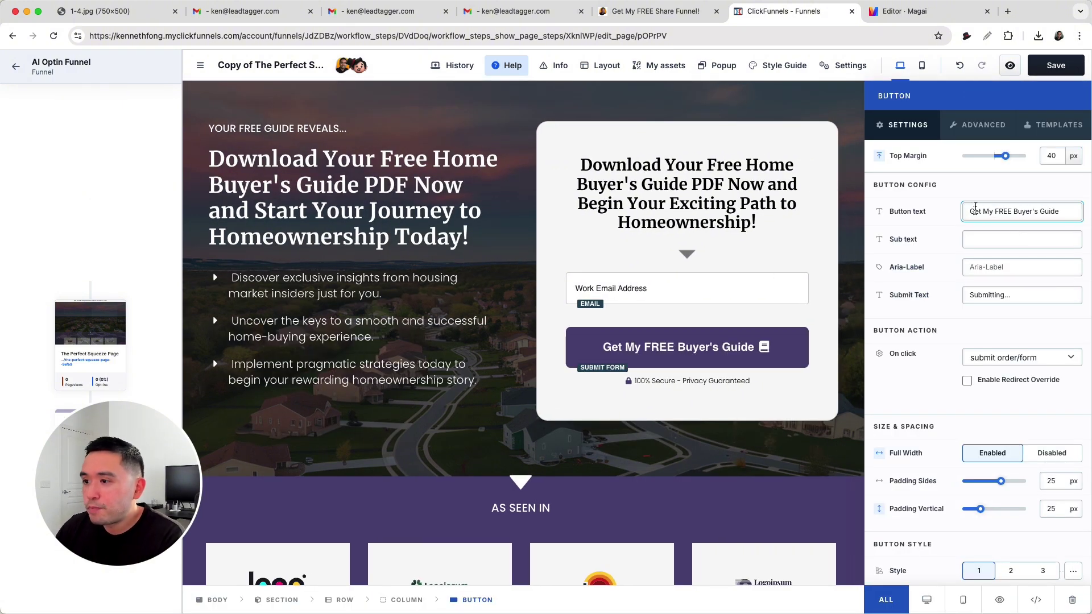
type(" Now!")
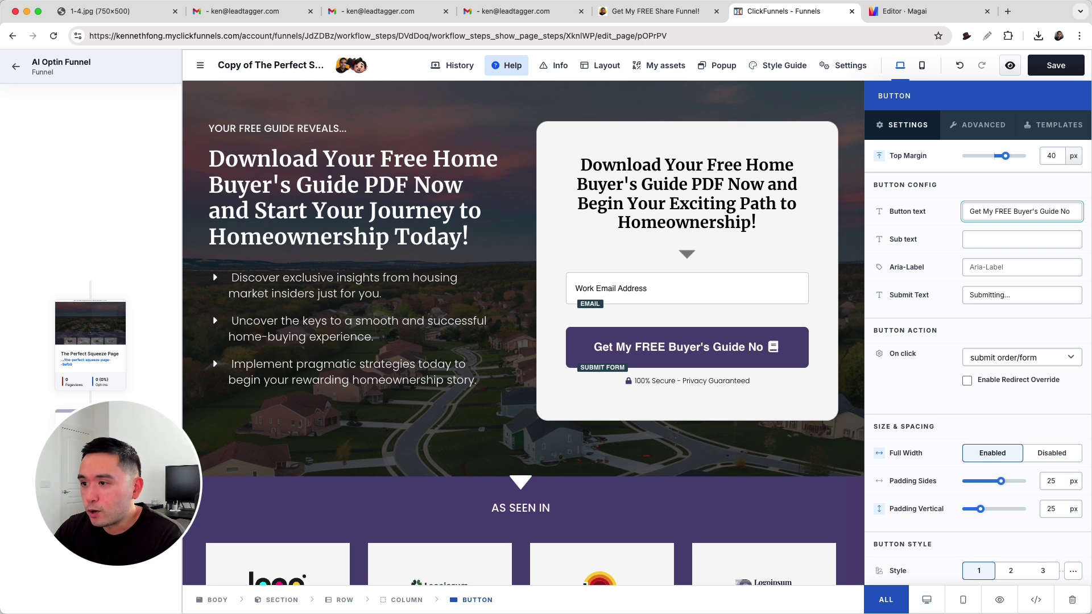
key("Escape")
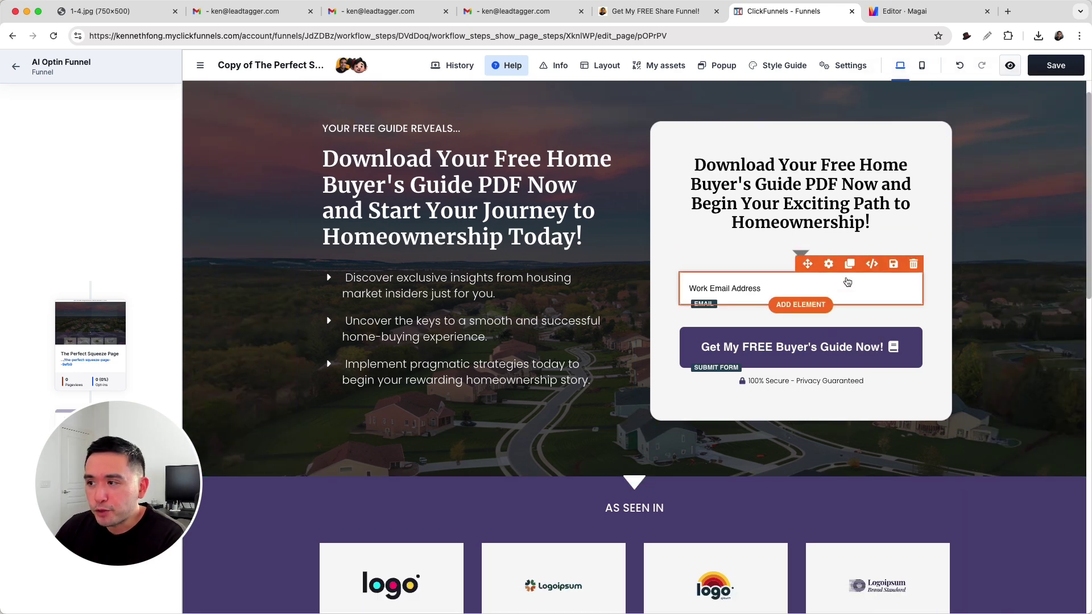
Step: Add the saved "Form Field (Default)" element below the Work Email Address field, and delete that original field
left_click(811, 306)
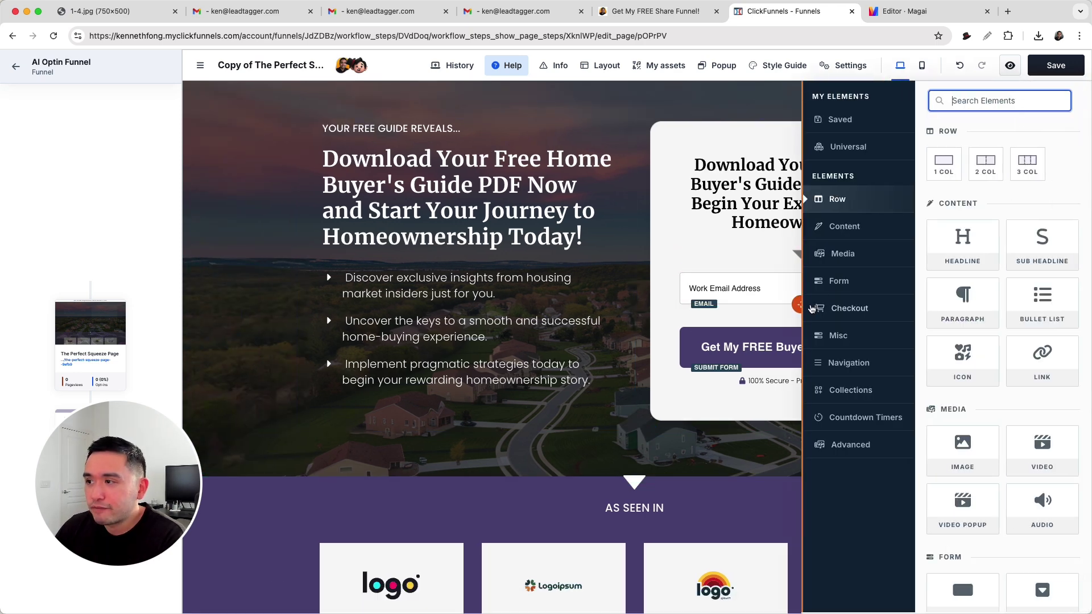
left_click(838, 120)
scroll(997, 301, "down", 10)
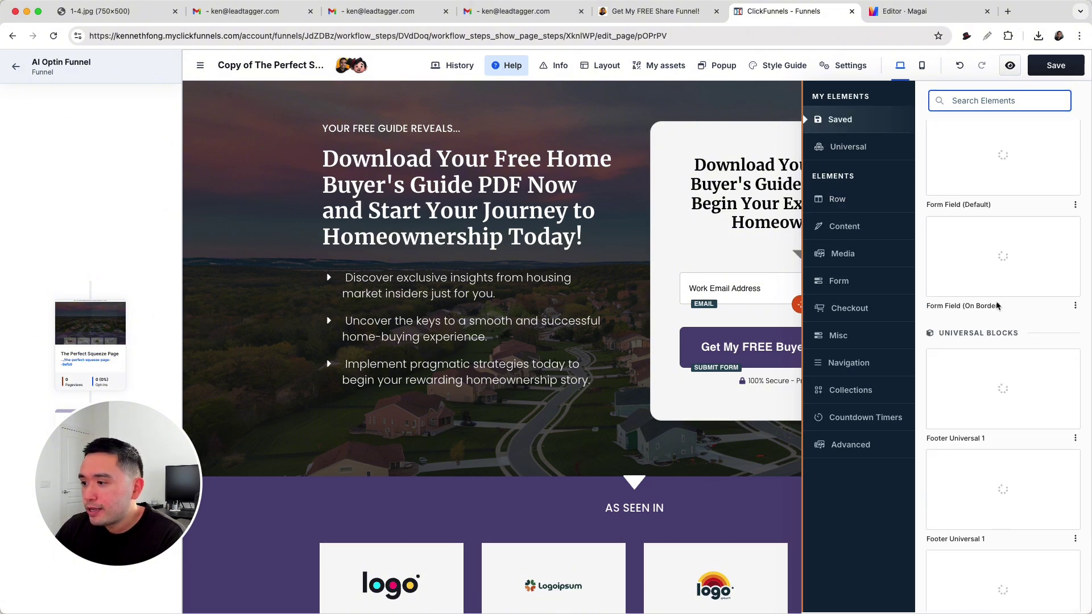
left_click_drag(1002, 142, 727, 329)
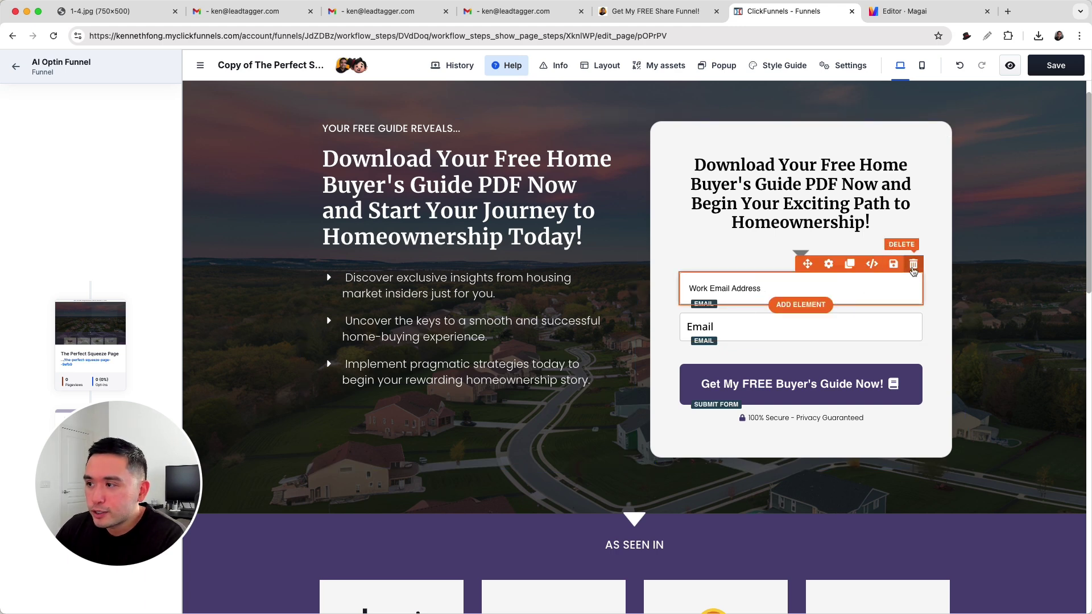
left_click(913, 263)
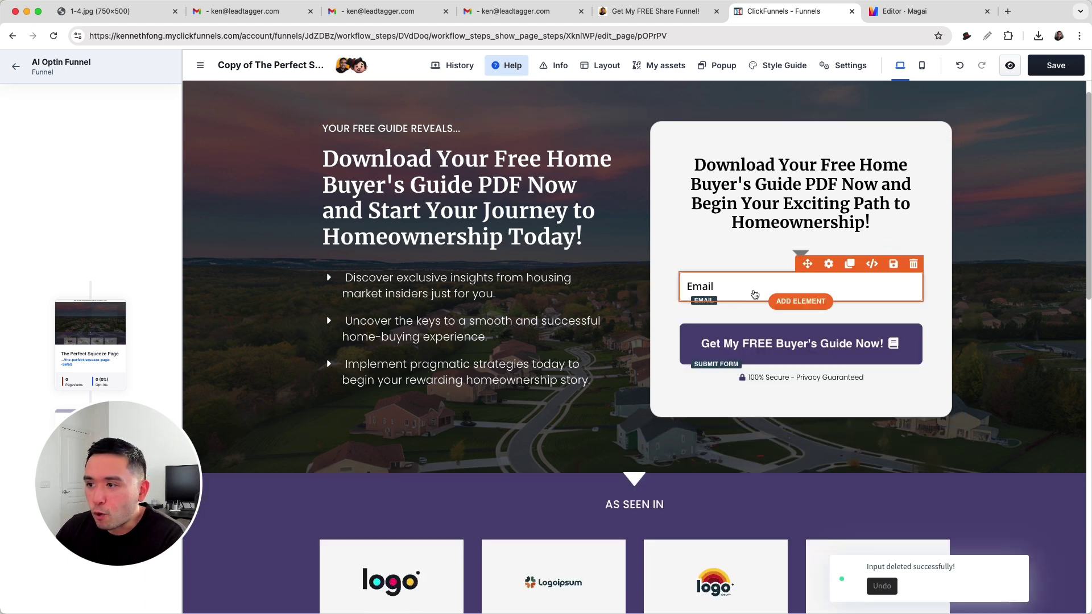
Step: Clone the Email field and set the upper copy's input type to First Name
left_click(849, 264)
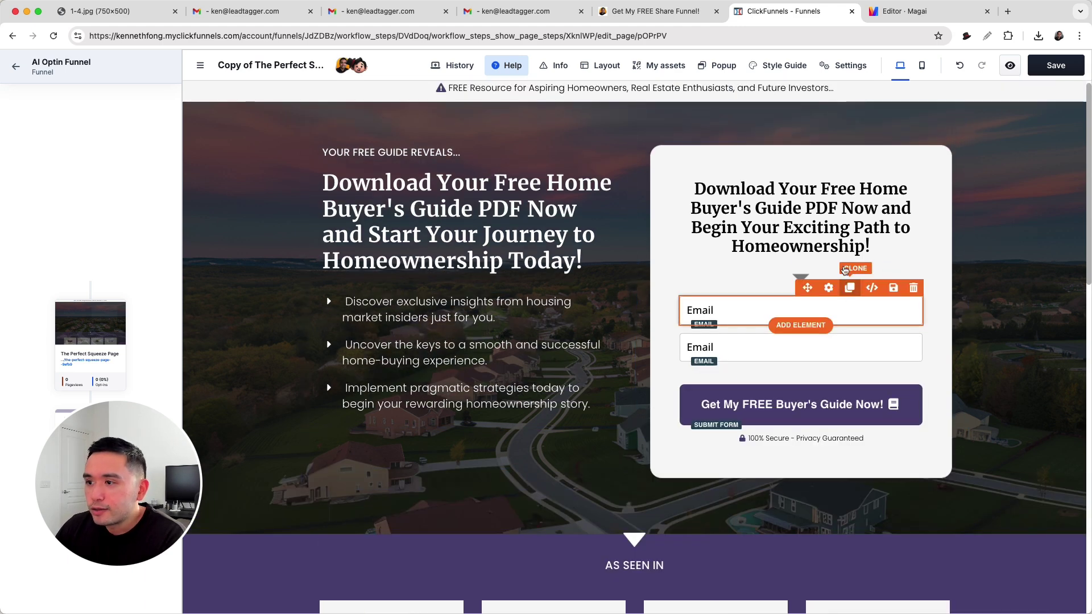
left_click(727, 311)
left_click(1003, 188)
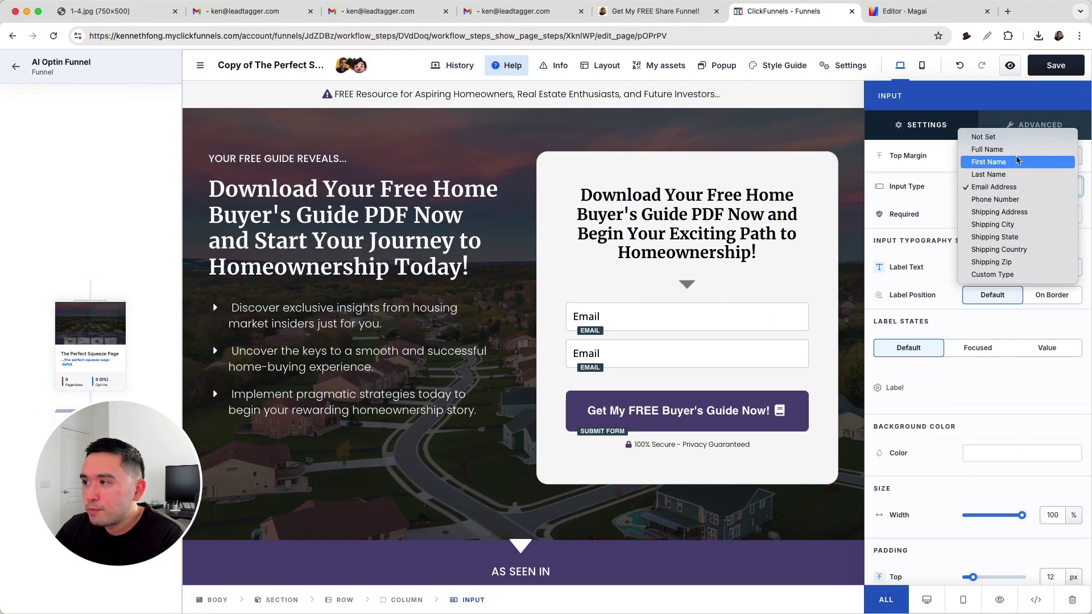
left_click(1009, 162)
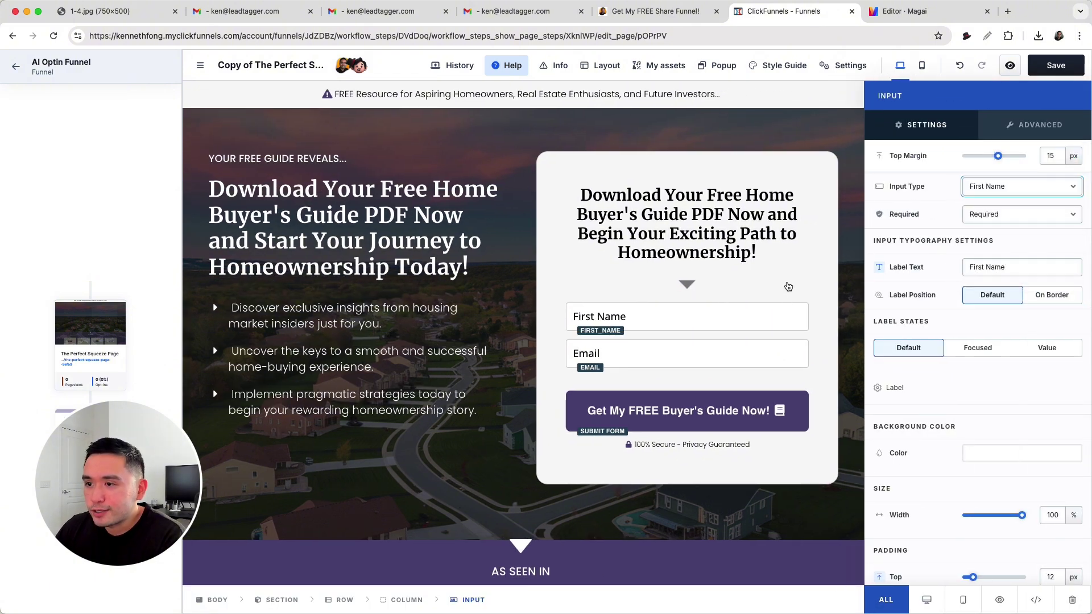
left_click(830, 244)
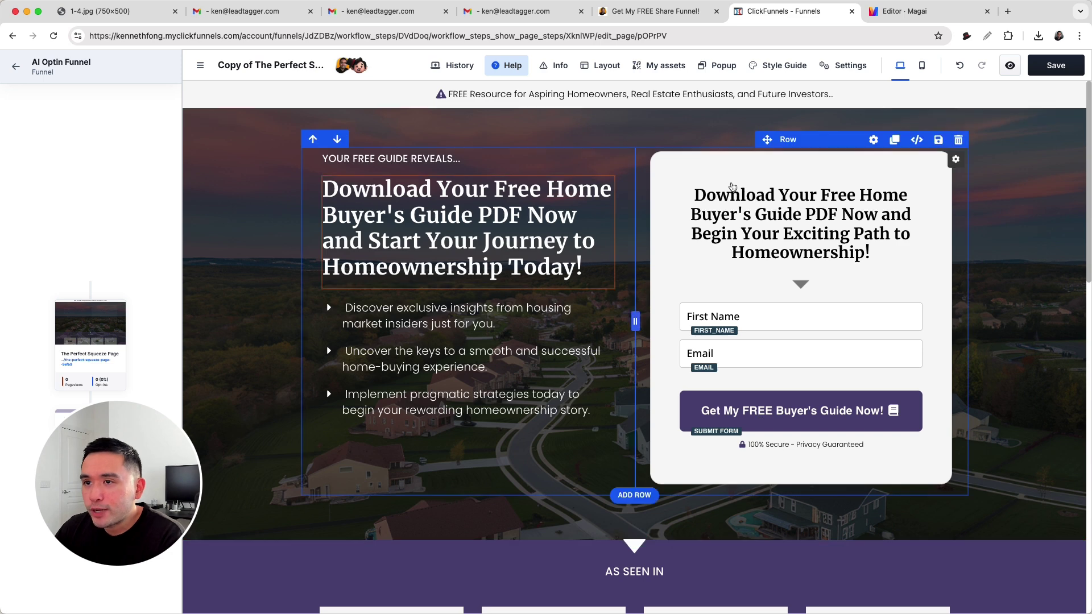
Step: Delete the "AS SEEN IN" logo section from the squeeze page and save the page
scroll(633, 324, "down", 5)
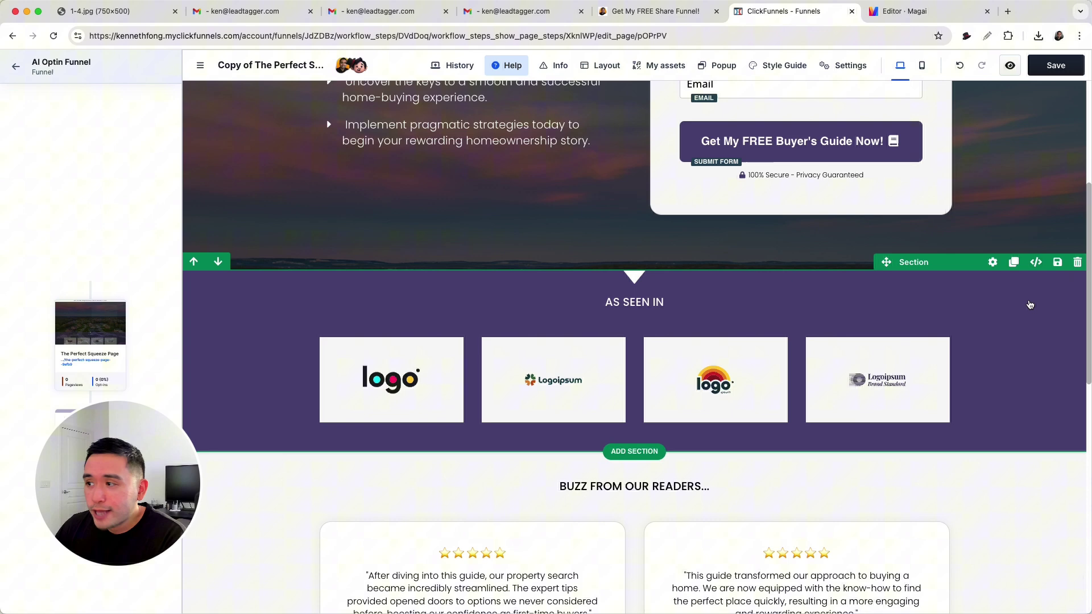
left_click(1076, 263)
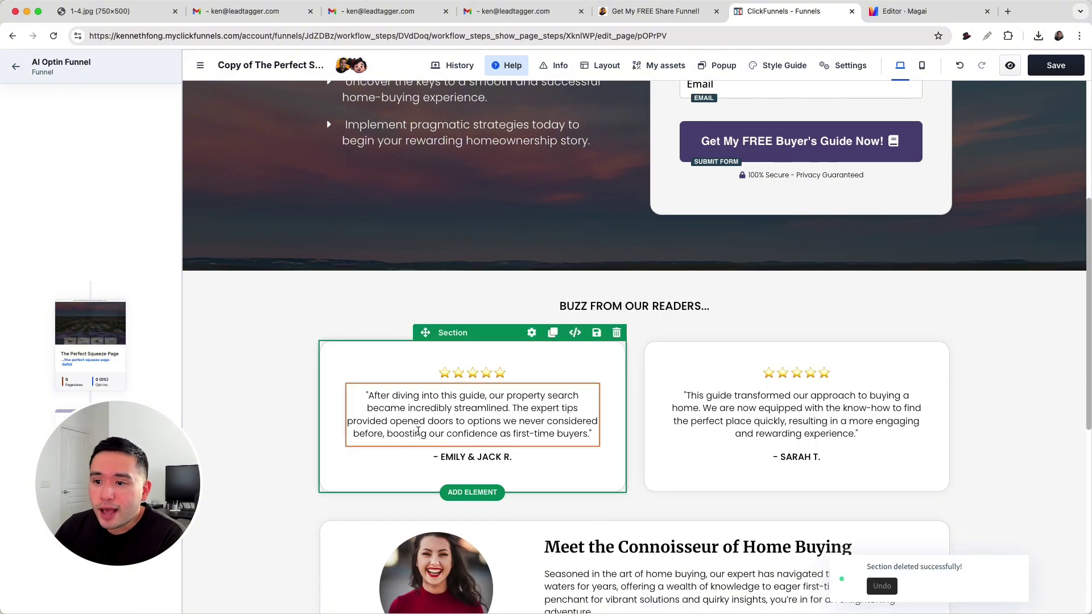
scroll(455, 390, "down", 5)
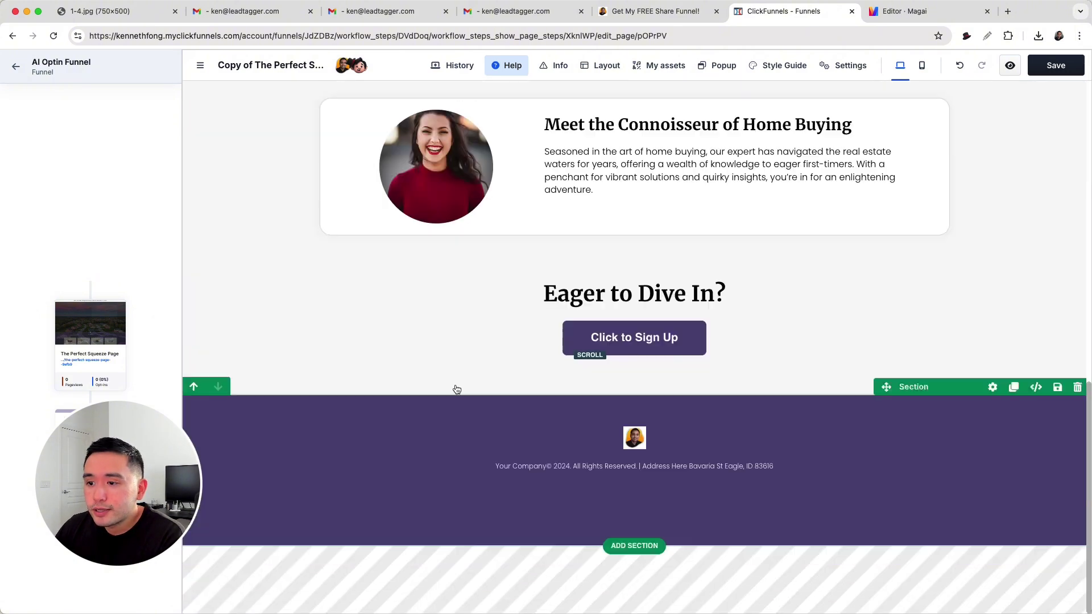
scroll(643, 283, "up", 12)
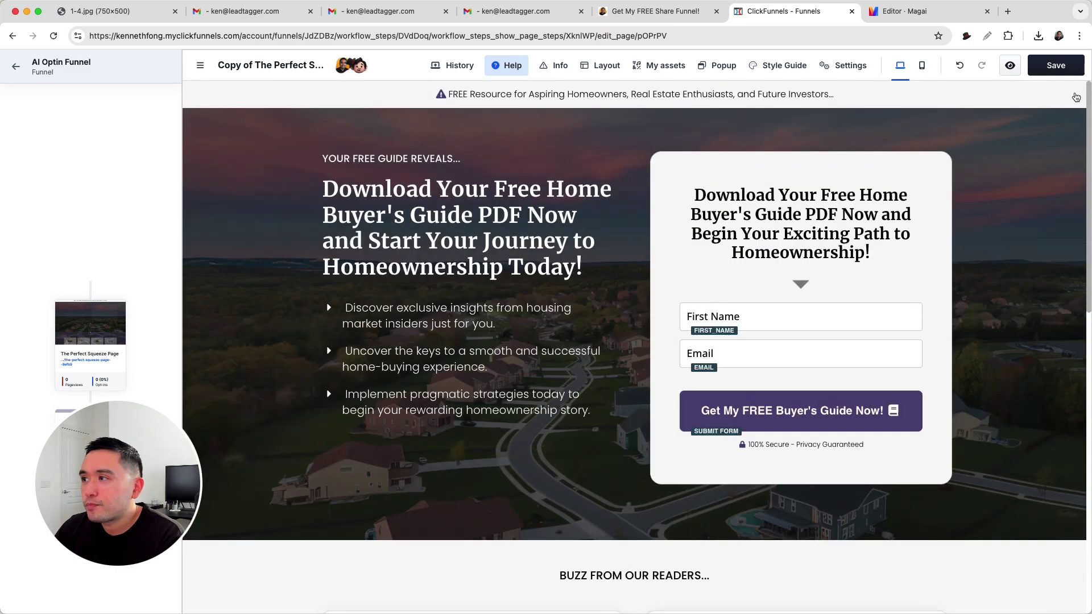
left_click(1055, 64)
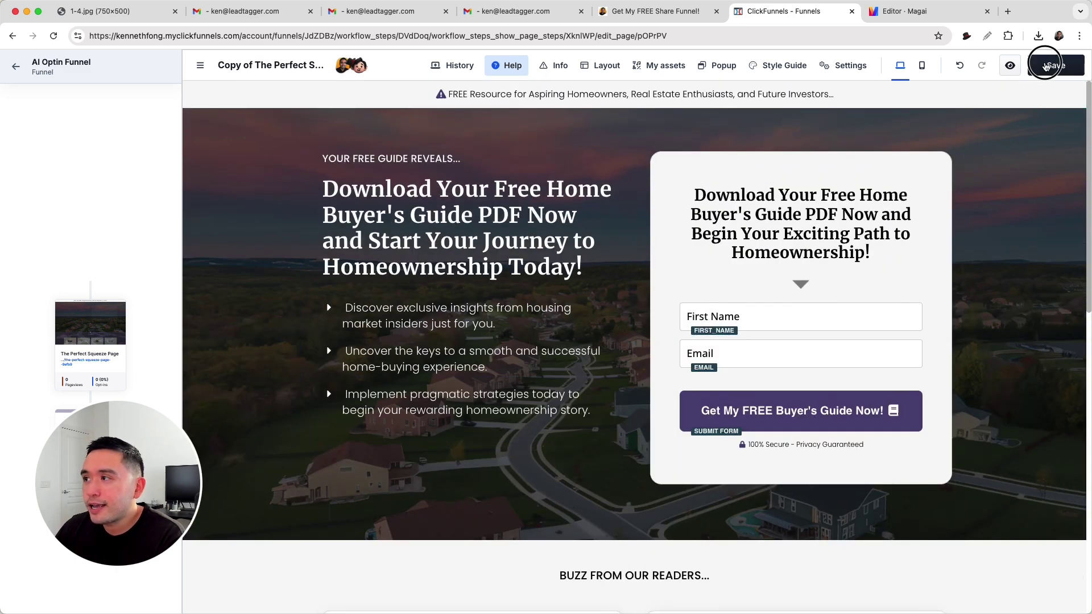
Step: Open the funnel's Thank You page, delete the logo header section above its headline, and look over the remaining content
left_click(77, 447)
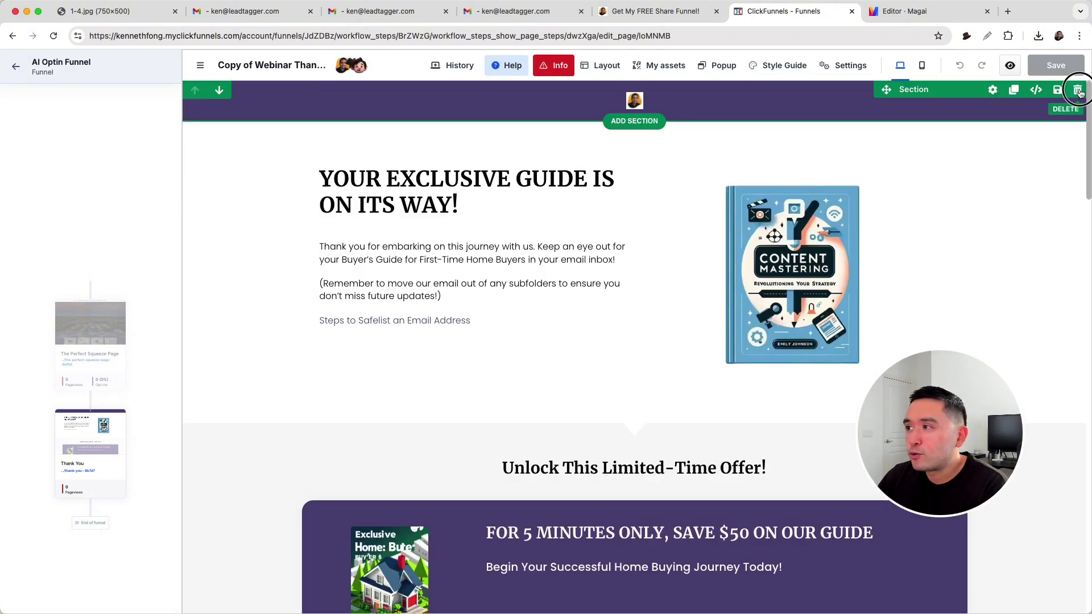
left_click(1071, 89)
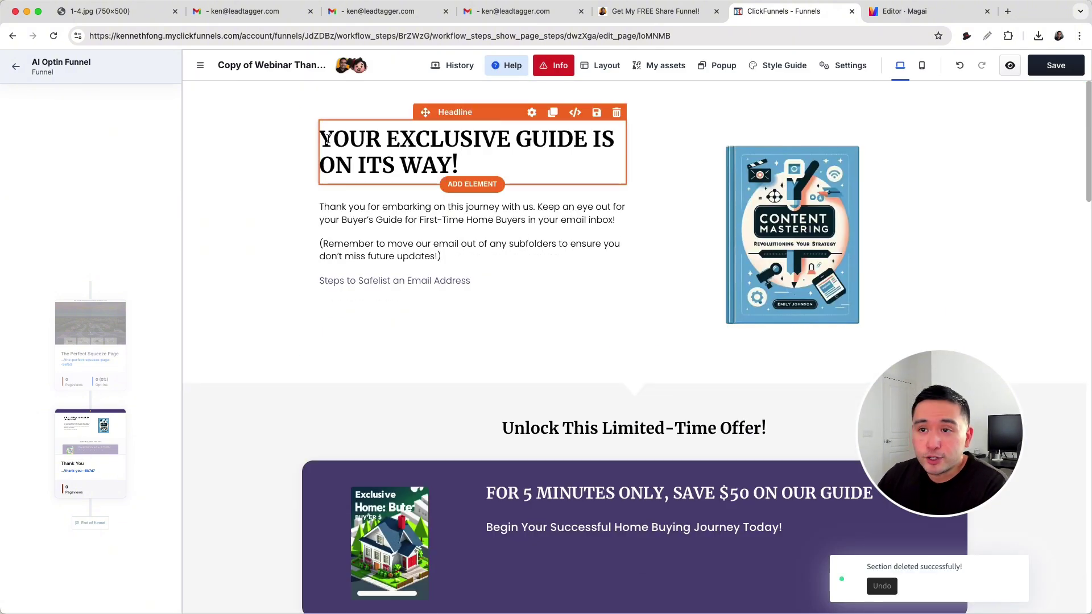
left_click(438, 142)
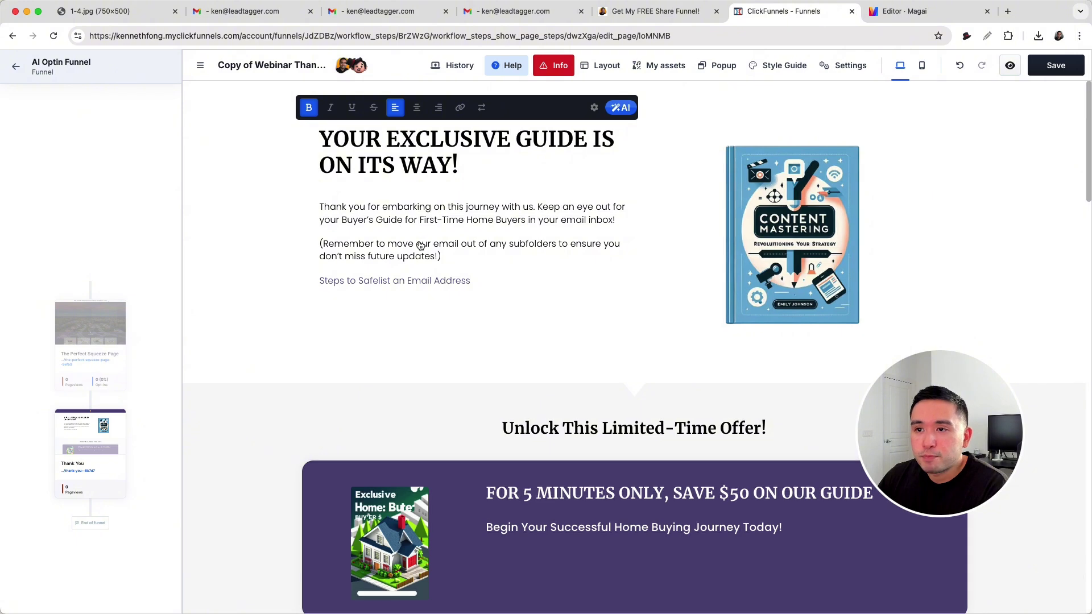
scroll(443, 233, "down", 1)
scroll(443, 233, "down", 3)
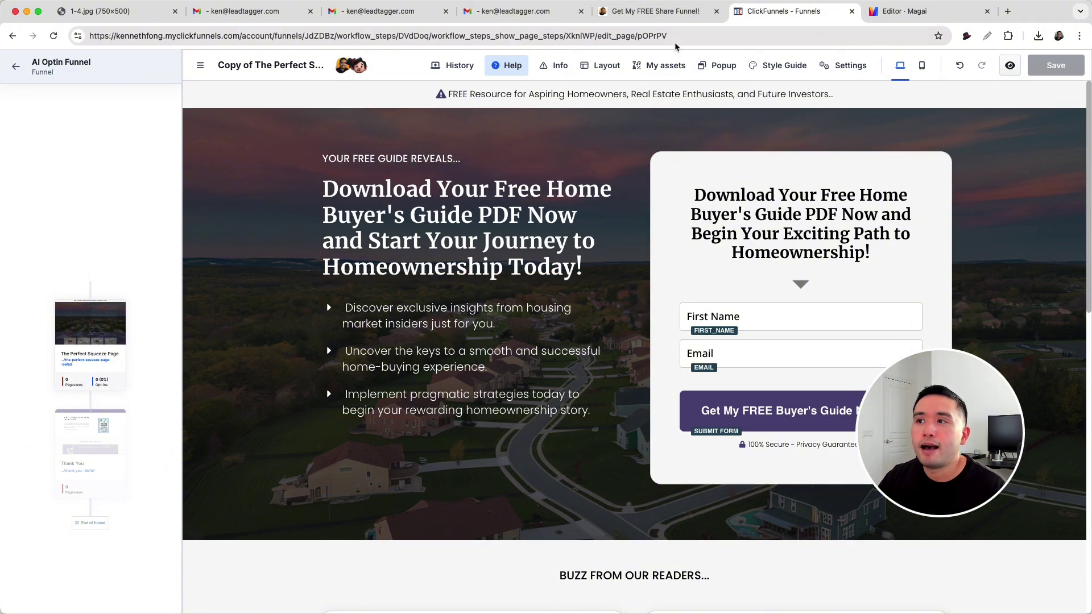
Step: Switch to the "Get My FREE Share Funnel!" page to view its opt-in offer
left_click(677, 17)
left_click(567, 129)
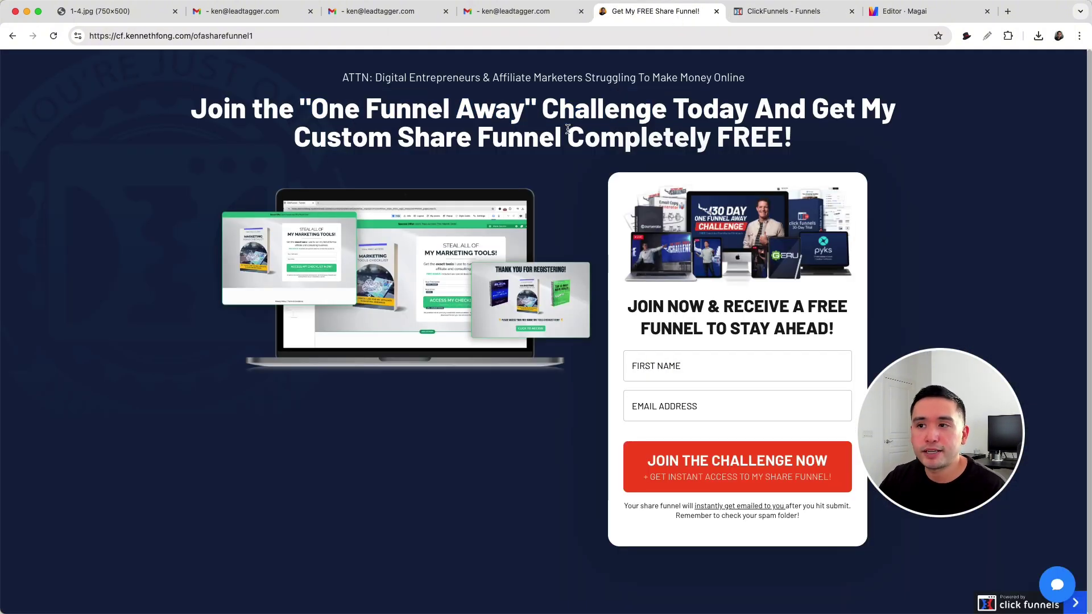